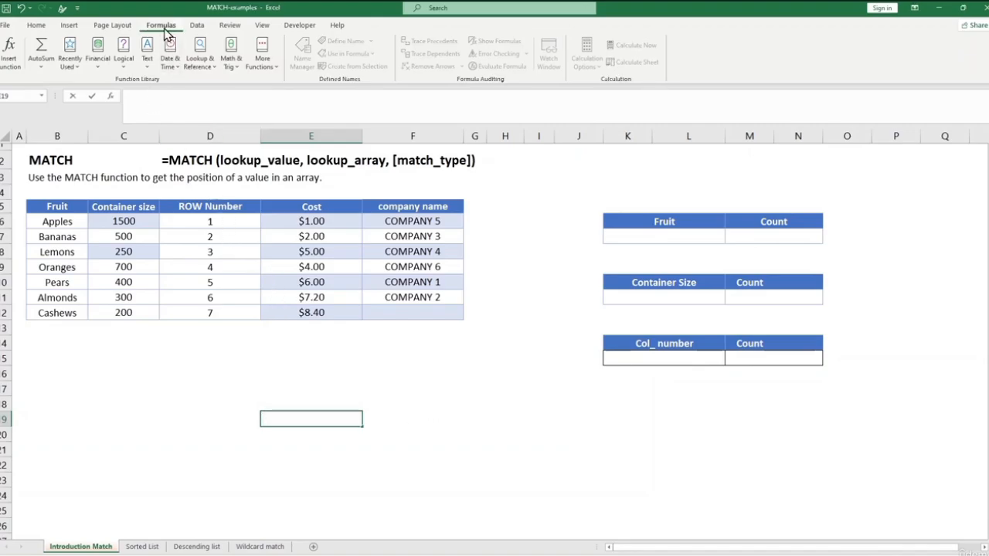
Open the MATCH function's arguments dialog, review its Lookup_value, Lookup_array and Match_type descriptions, and cancel without inserting the function.
{"action": "left_click", "coordinate": [200, 68]}
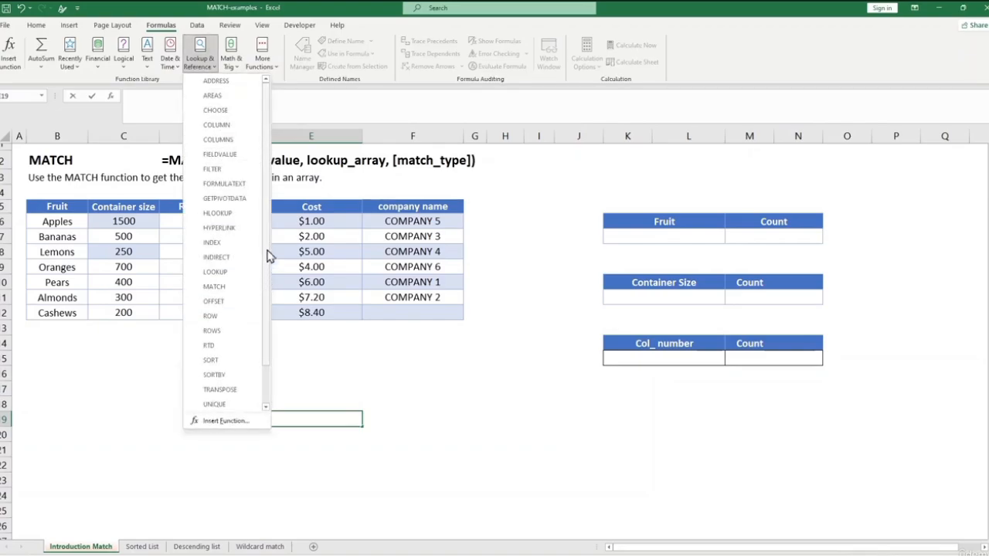
{"action": "left_click", "coordinate": [235, 287]}
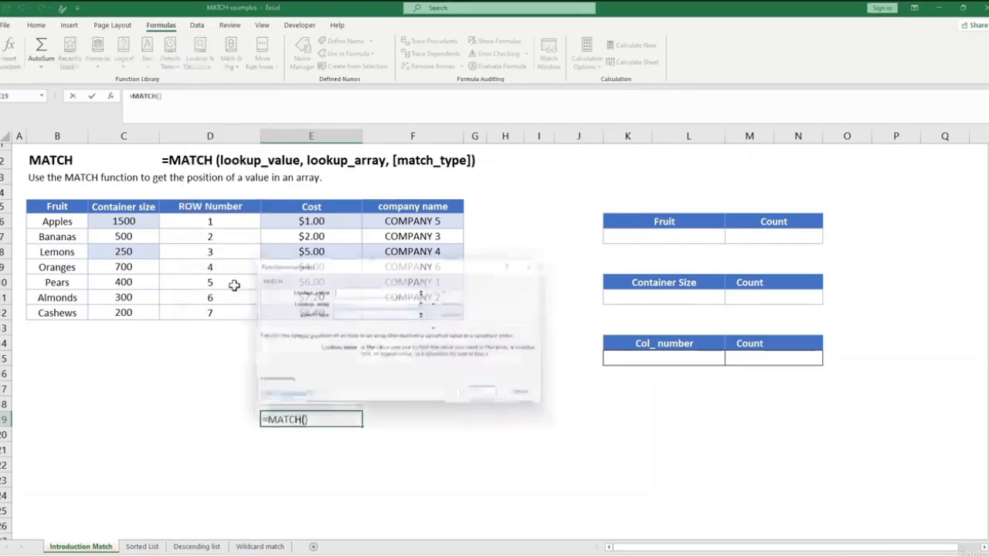
{"action": "left_click_drag", "start_coordinate": [399, 271], "coordinate": [394, 348]}
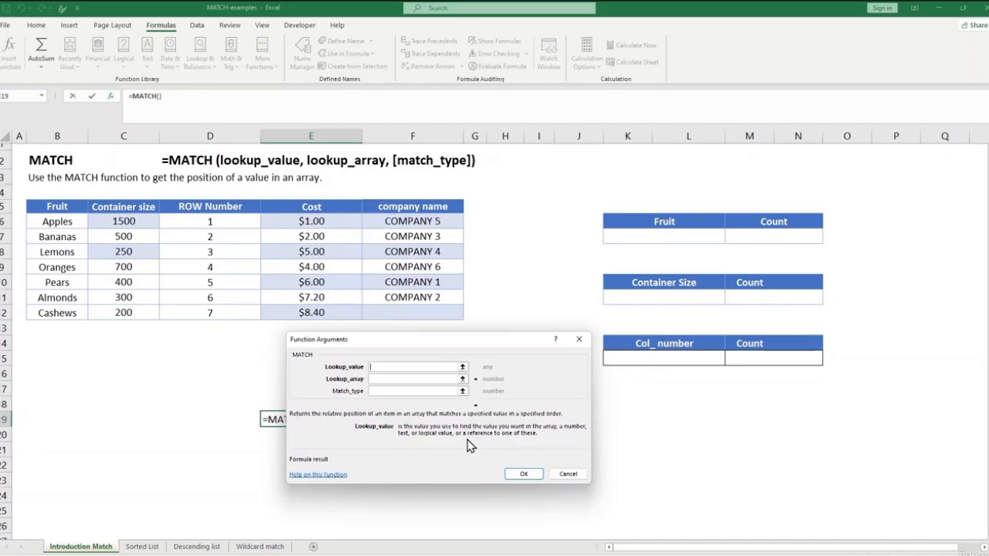
{"action": "left_click", "coordinate": [418, 379]}
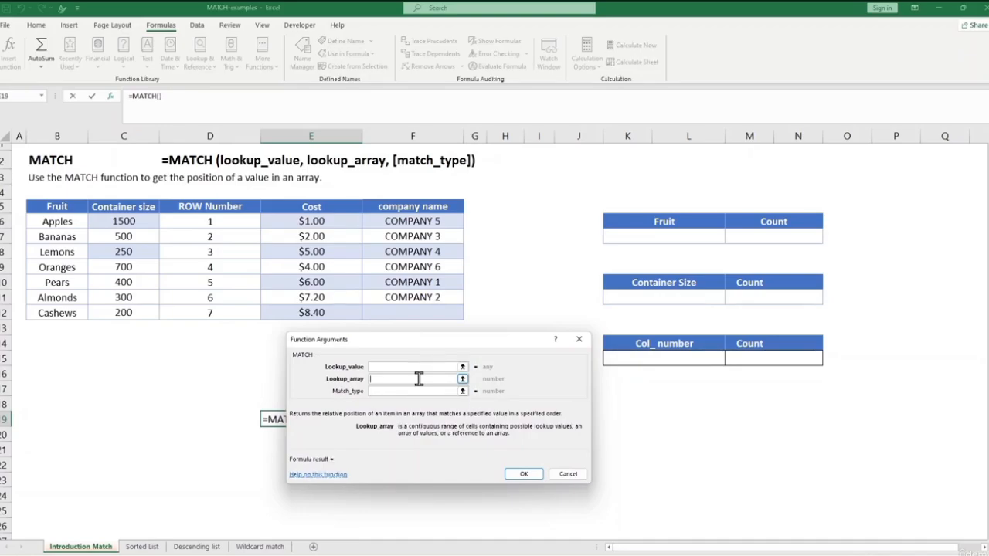
{"action": "left_click", "coordinate": [408, 391]}
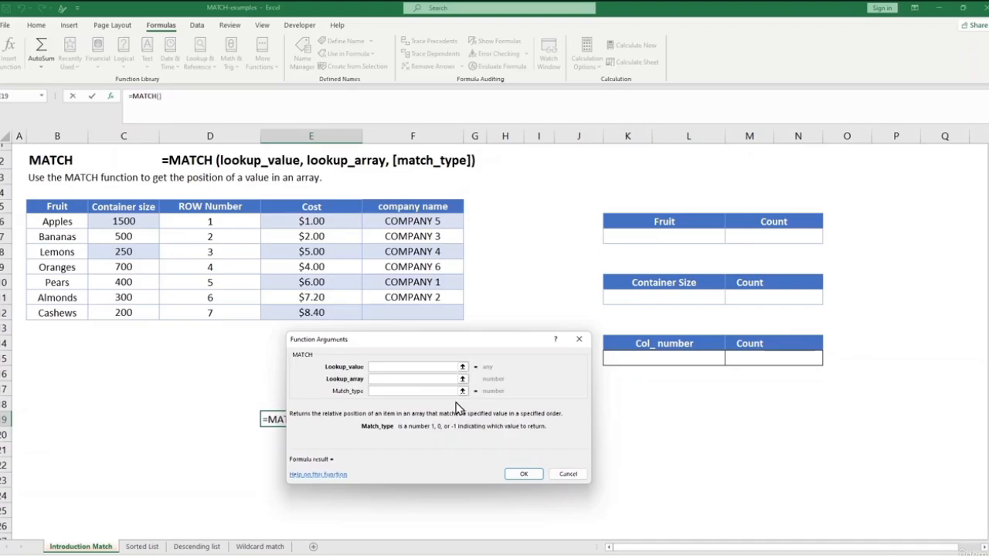
{"action": "left_click", "coordinate": [574, 475]}
{"action": "left_click", "coordinate": [505, 434]}
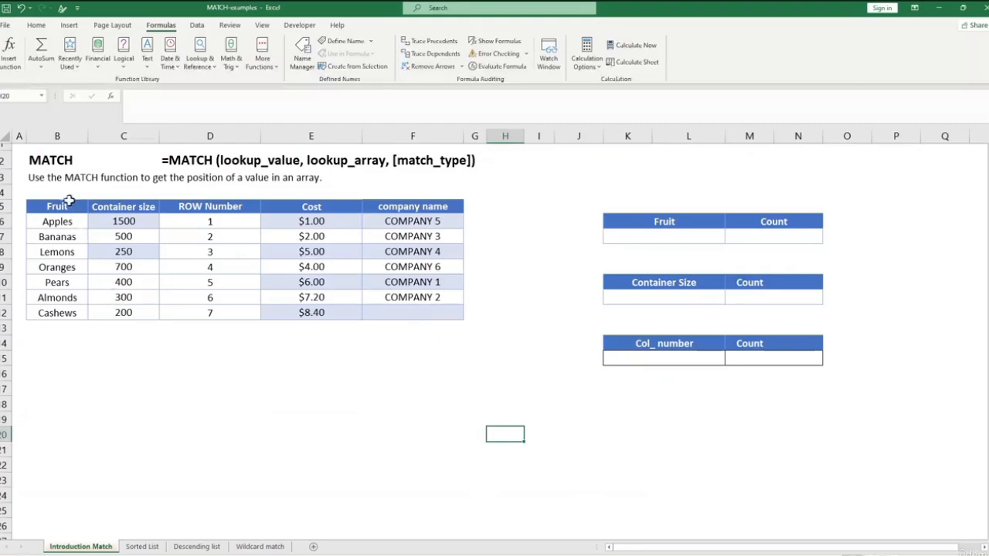
{"action": "left_click", "coordinate": [60, 161]}
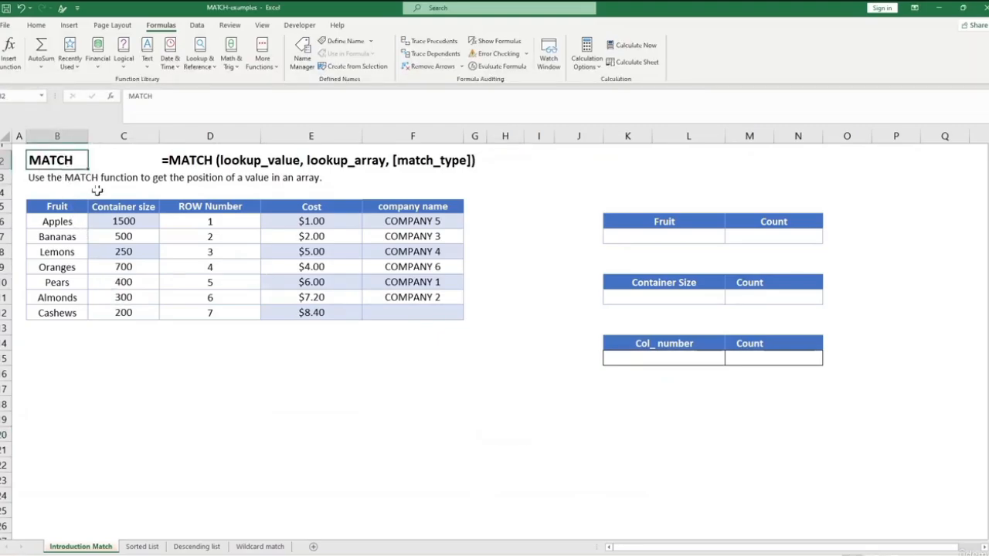
{"action": "left_click", "coordinate": [217, 338]}
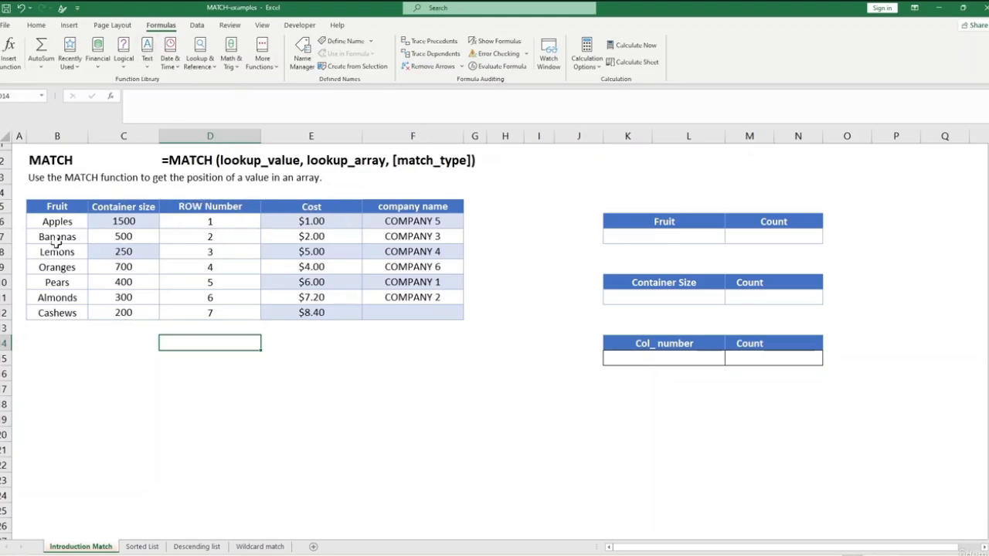
{"action": "left_click", "coordinate": [201, 369]}
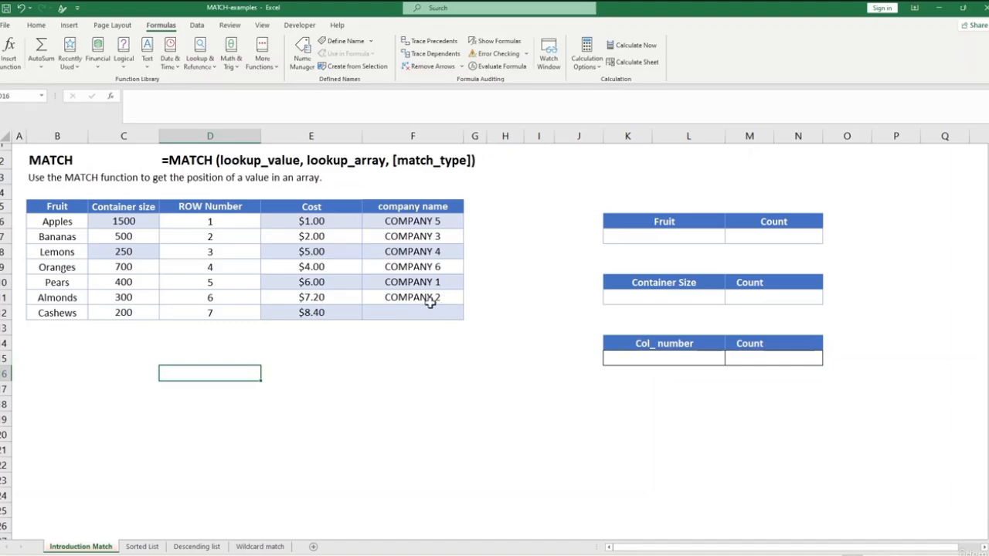
Enter the exact-match formula =MATCH(K7,B6:B12,0) in the Count cell M7 of the Fruit lookup table.
{"action": "left_click", "coordinate": [759, 238]}
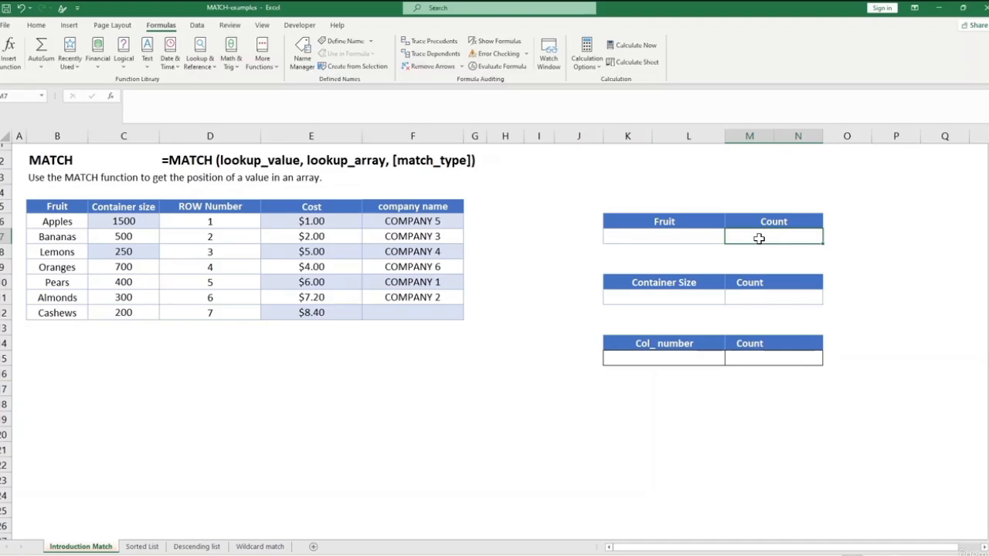
{"action": "type", "text": "=mat"}
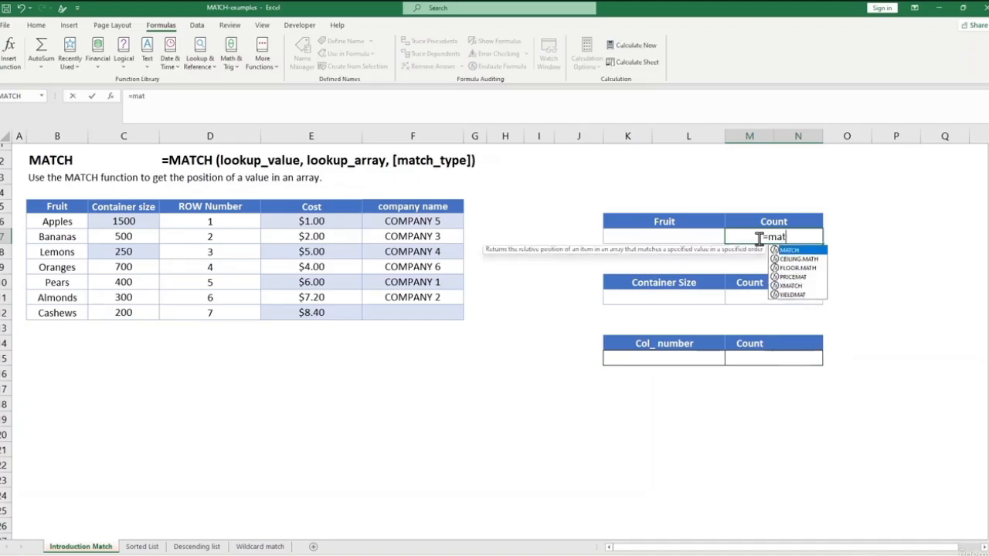
{"action": "type", "text": "ch"}
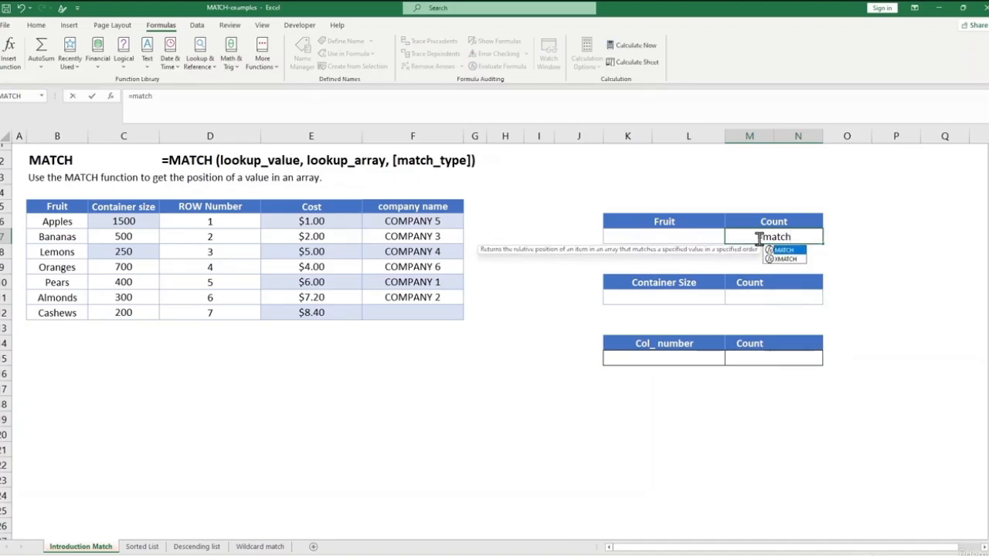
{"action": "type", "text": "("}
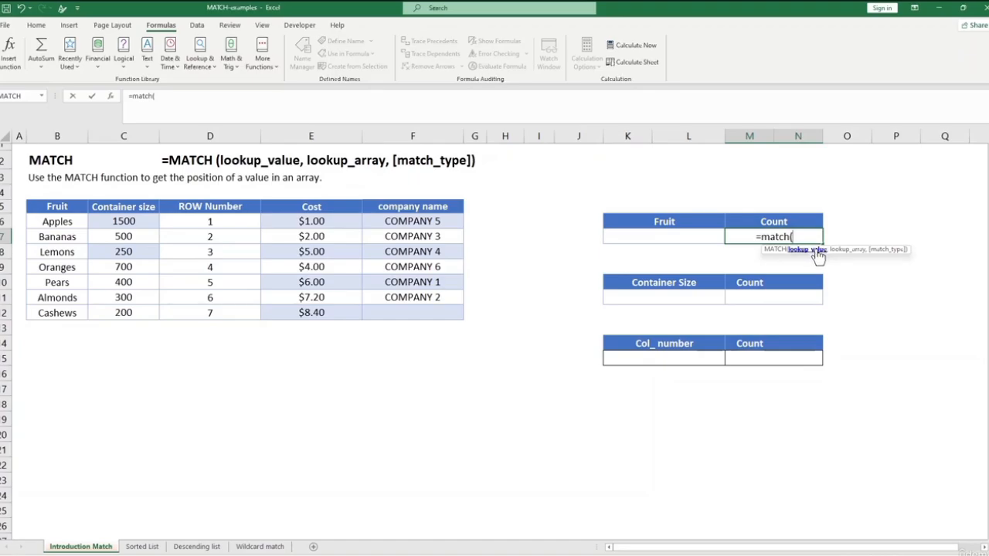
{"action": "left_click", "coordinate": [692, 237]}
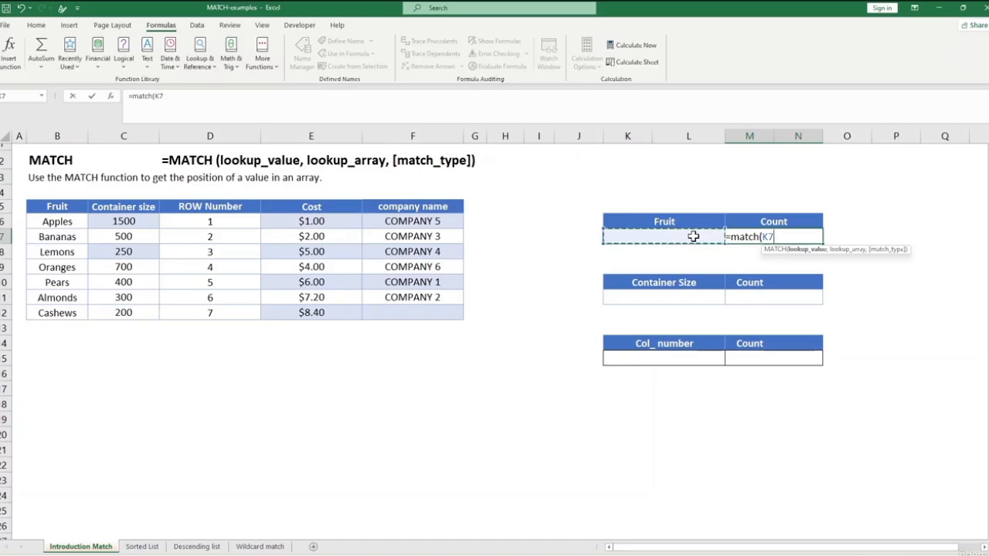
{"action": "type", "text": ","}
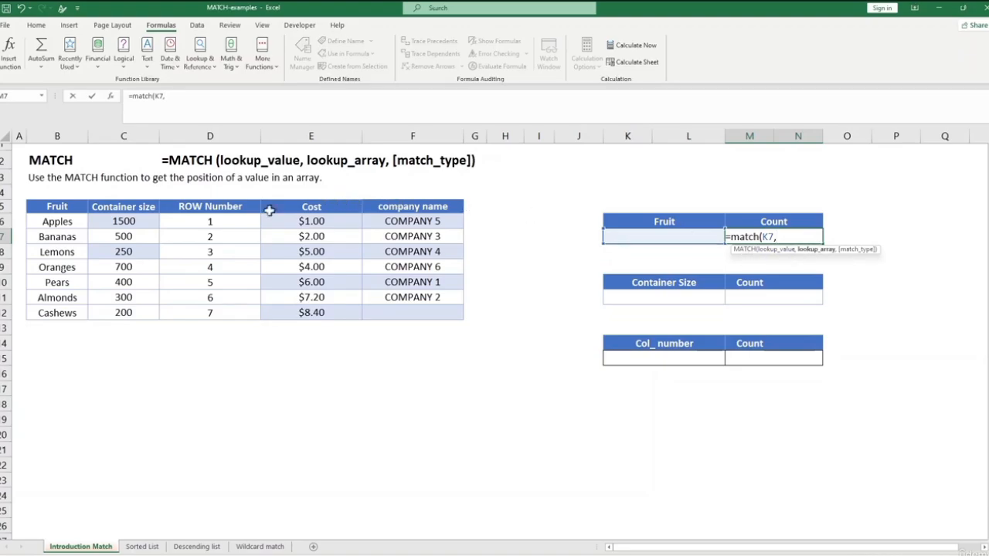
{"action": "left_click_drag", "start_coordinate": [70, 221], "coordinate": [62, 324]}
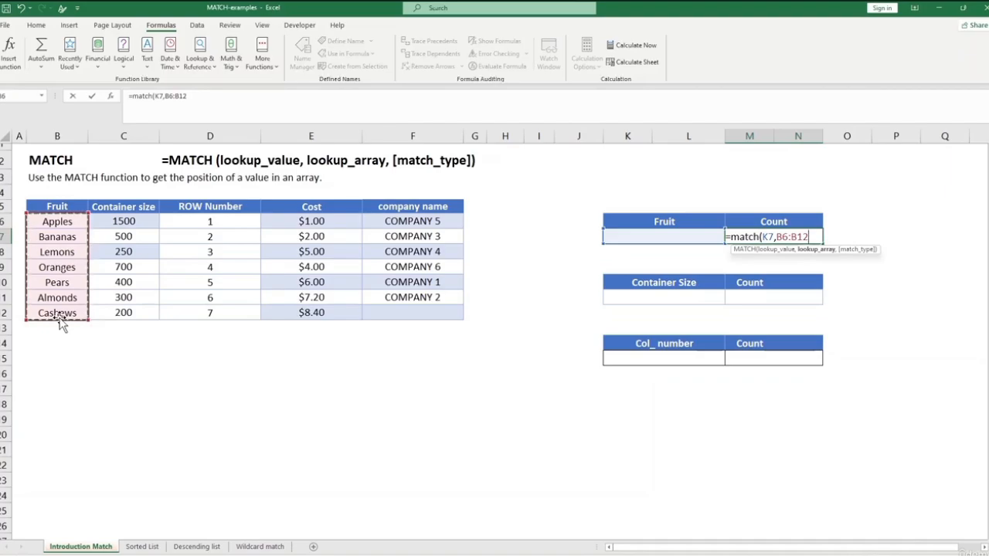
{"action": "type", "text": ","}
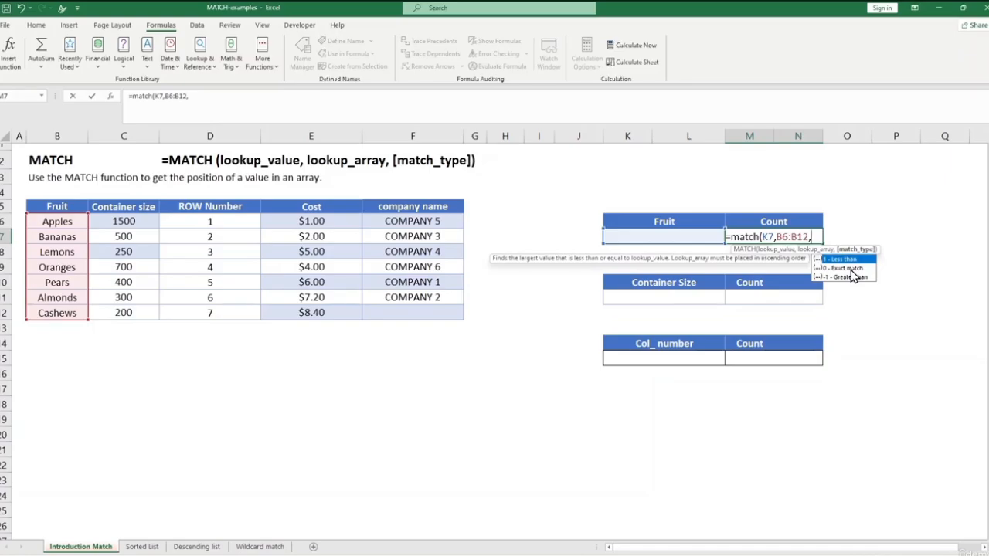
{"action": "type", "text": ")"}
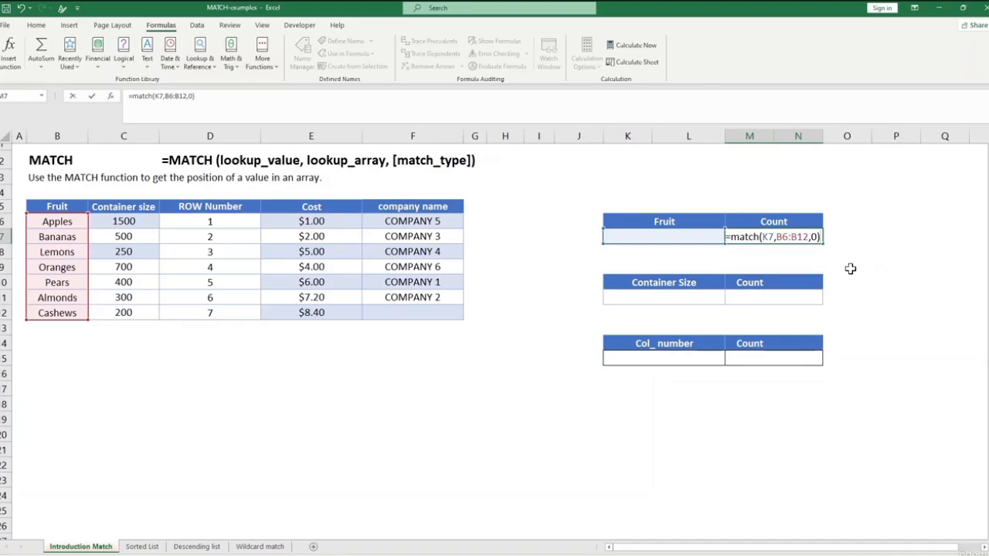
{"action": "key", "text": "Return"}
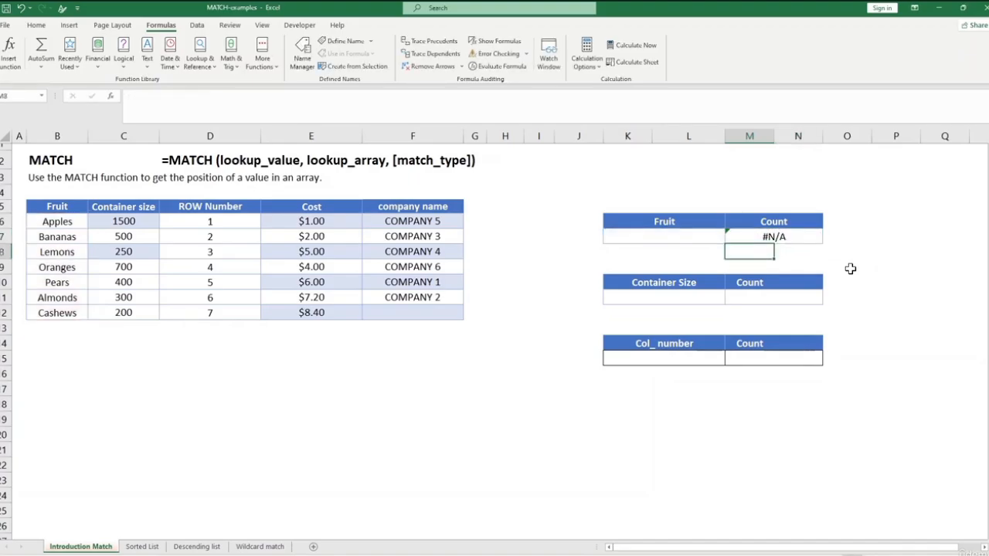
Choose Lemons as the lookup fruit in K7 and compare the Count with its row number in the data table.
{"action": "left_click", "coordinate": [689, 240]}
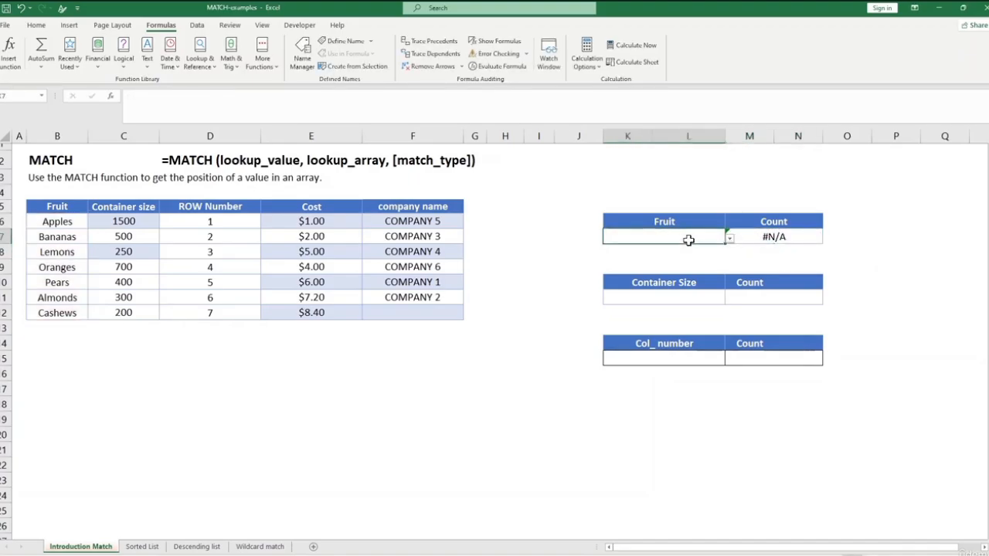
{"action": "left_click", "coordinate": [728, 239]}
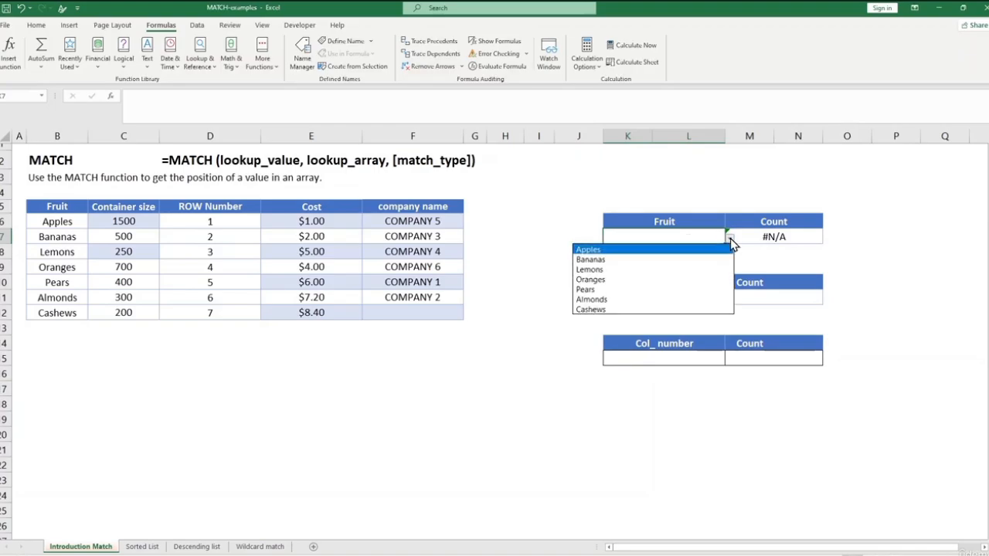
{"action": "left_click", "coordinate": [668, 269]}
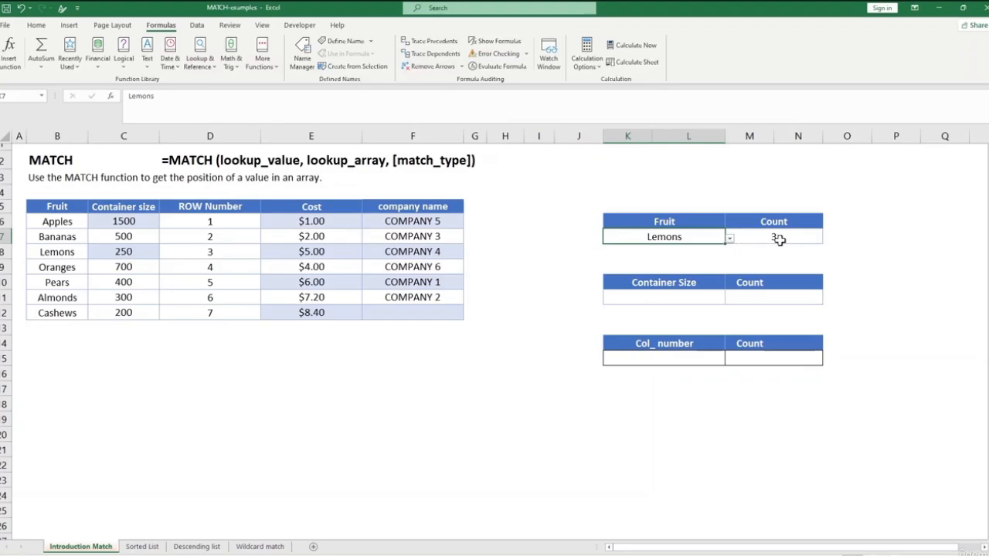
{"action": "left_click", "coordinate": [208, 253]}
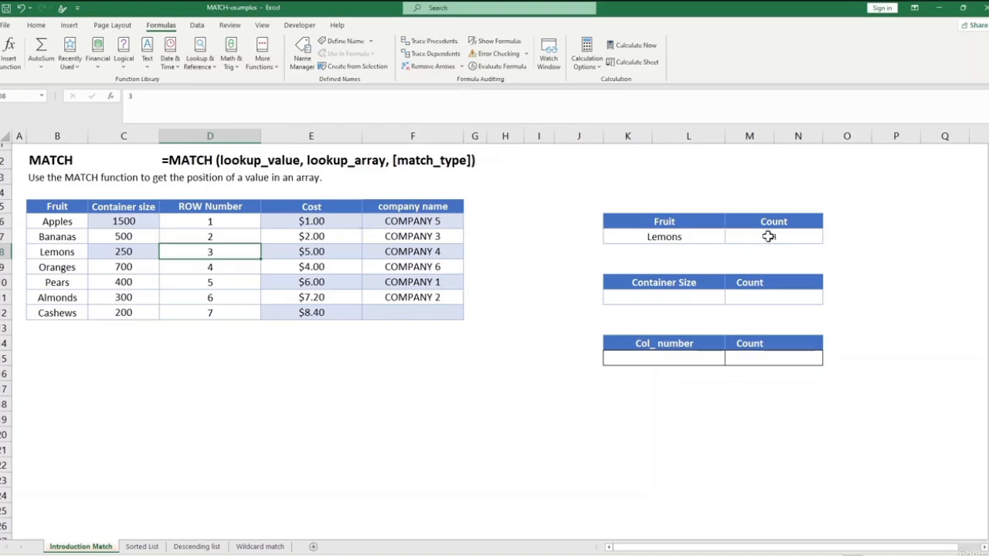
Change the lookup fruit in K7 to Oranges and check the Count against the Oranges row number.
{"action": "left_click", "coordinate": [723, 239]}
{"action": "left_click", "coordinate": [730, 238]}
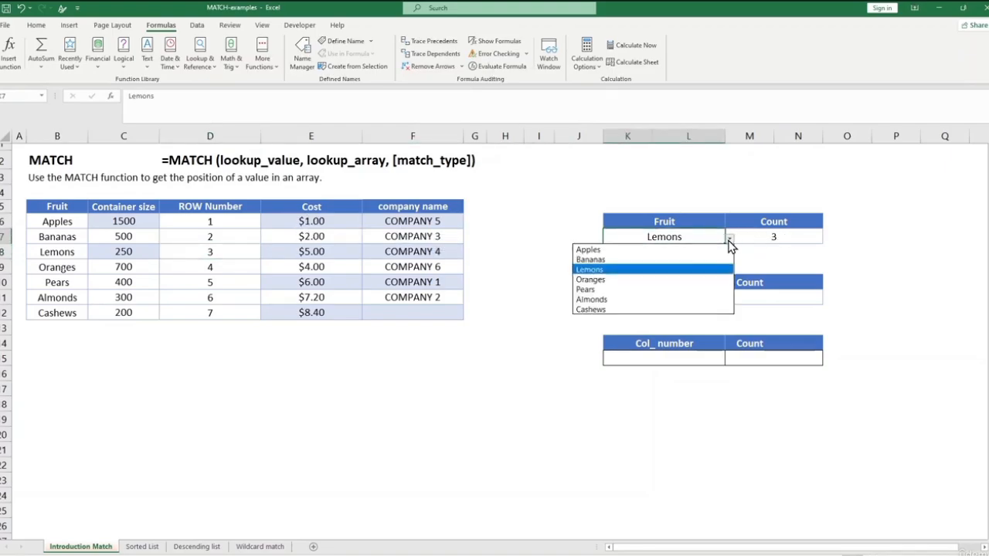
{"action": "left_click", "coordinate": [677, 280]}
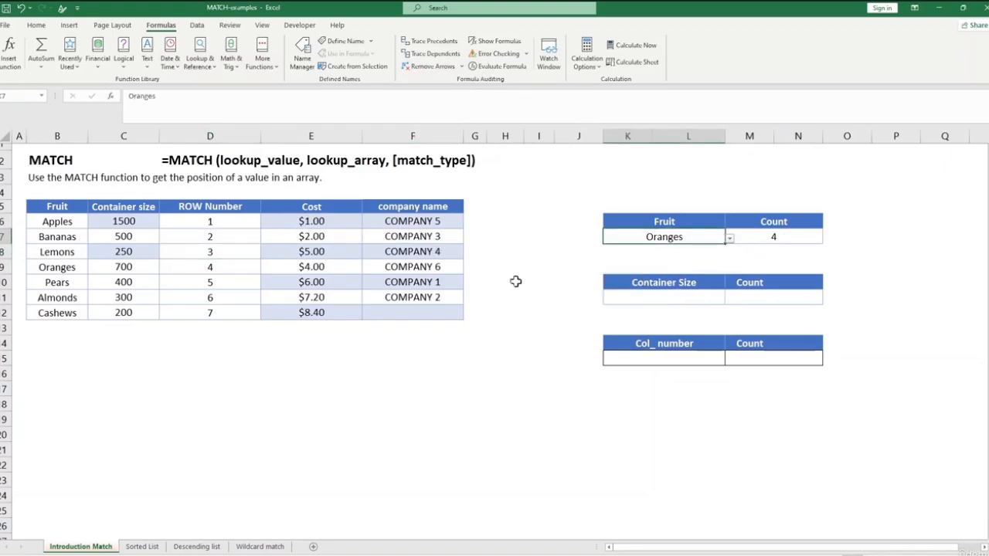
{"action": "left_click", "coordinate": [225, 270]}
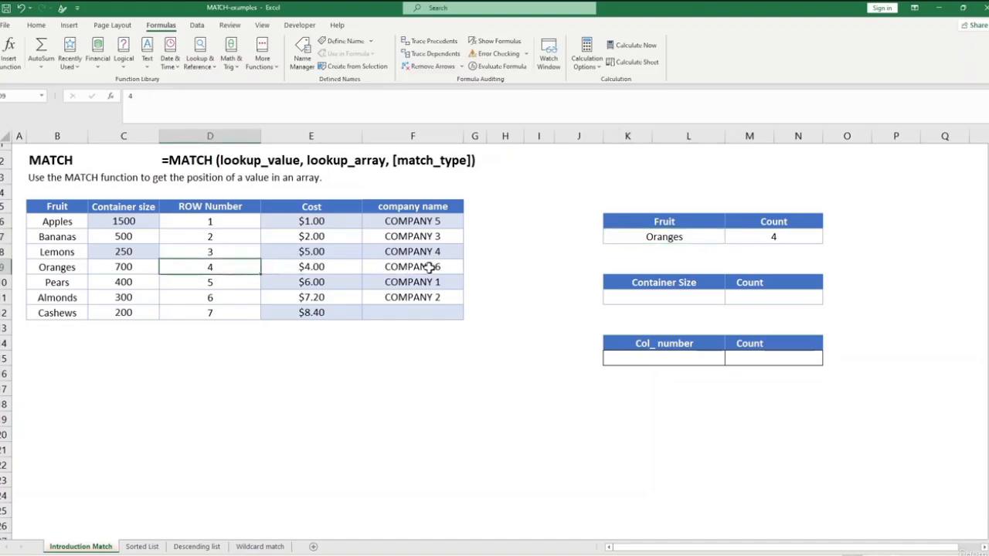
Change the lookup fruit in K7 to Pears and select the Count cell M7 to review its MATCH formula.
{"action": "left_click", "coordinate": [704, 234]}
{"action": "left_click", "coordinate": [729, 240]}
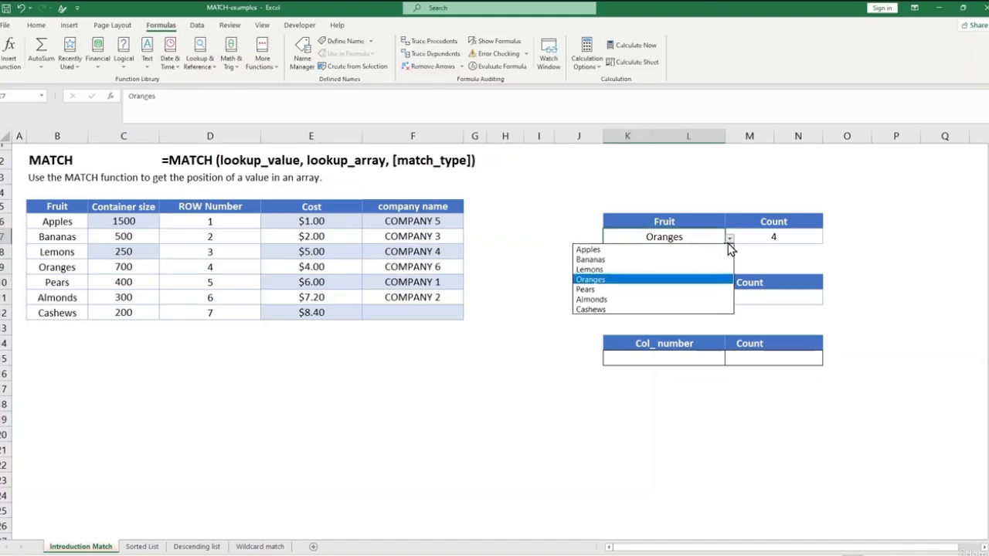
{"action": "left_click", "coordinate": [657, 289]}
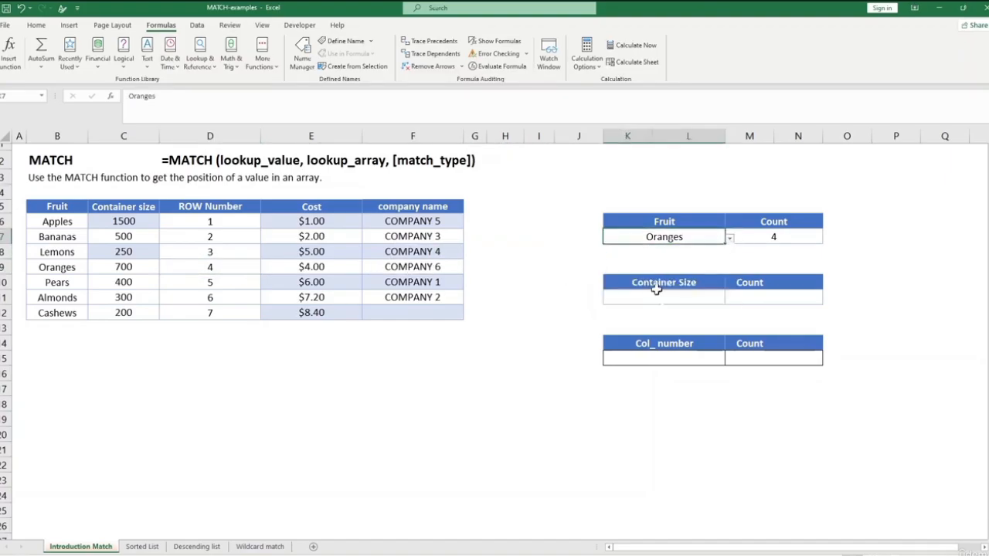
{"action": "left_click", "coordinate": [777, 241]}
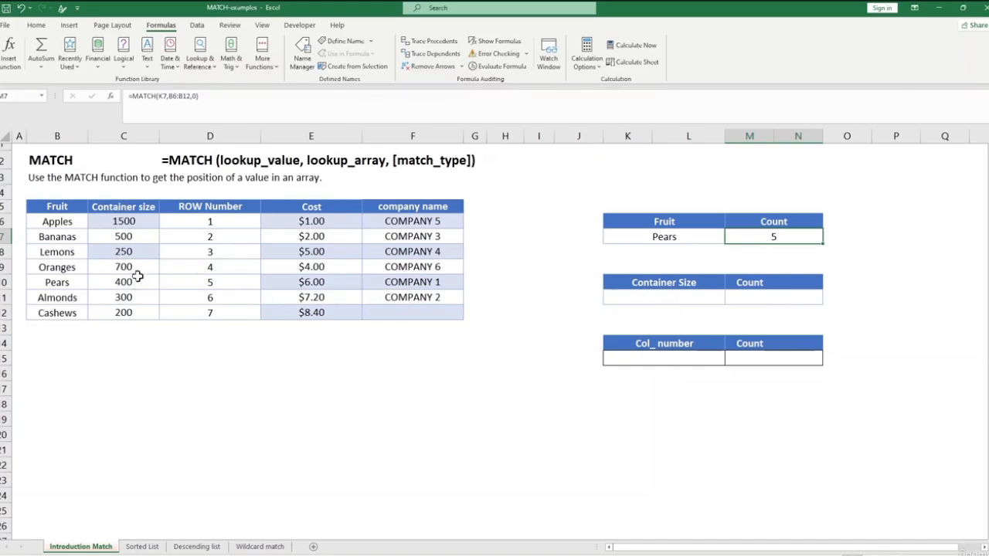
Enter the exact-match formula =MATCH(K11,C6:C12,0) in the Count cell M11 of the Container Size lookup table.
{"action": "left_click", "coordinate": [777, 302]}
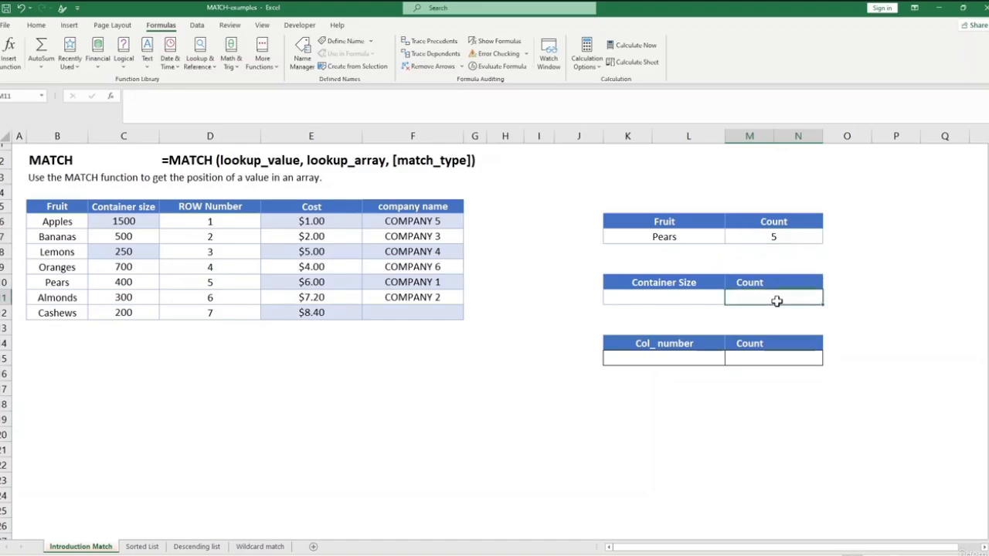
{"action": "type", "text": "="}
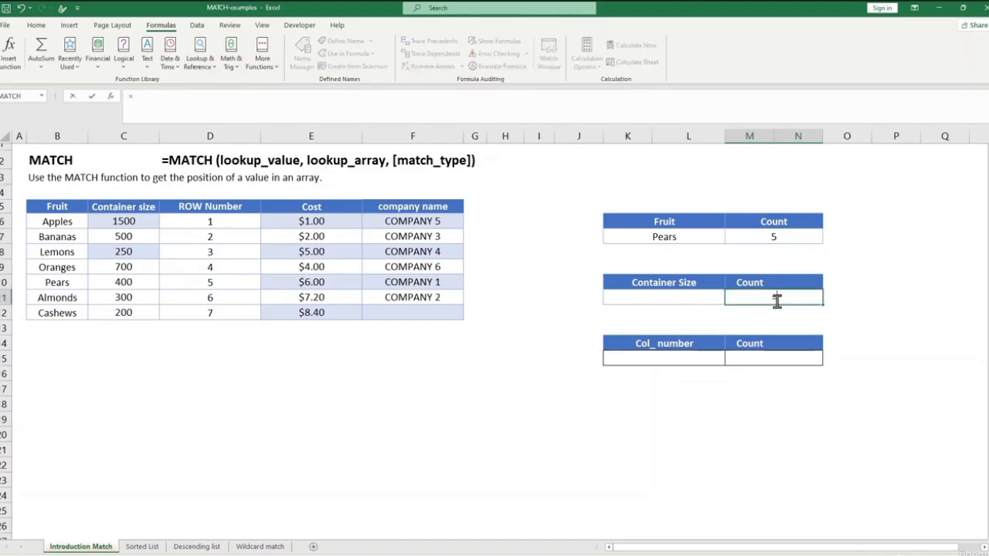
{"action": "type", "text": "match"}
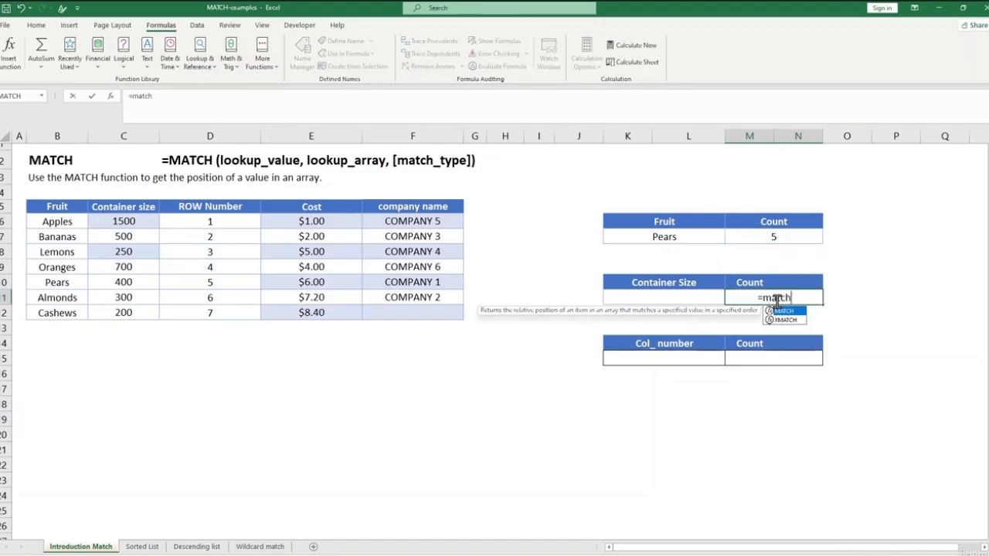
{"action": "type", "text": "("}
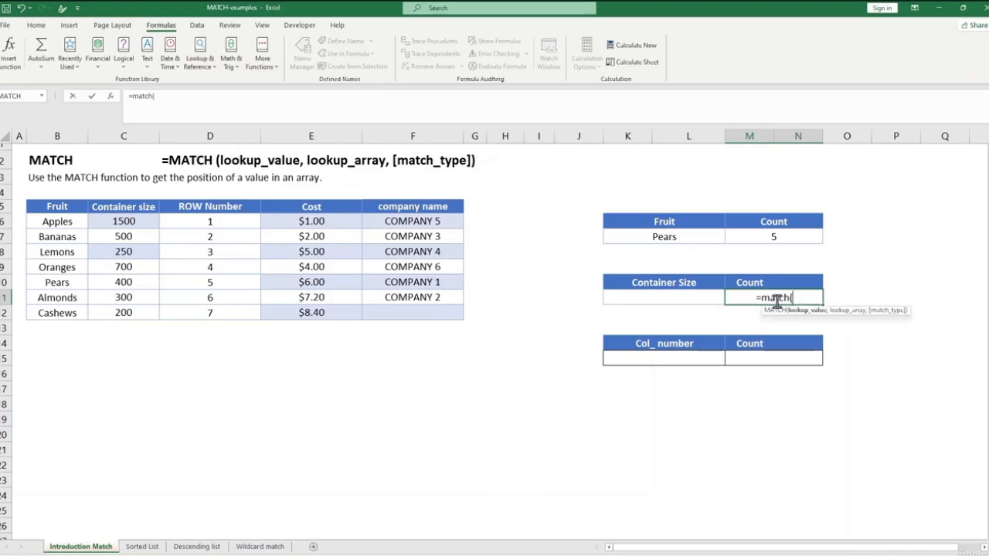
{"action": "left_click", "coordinate": [669, 298]}
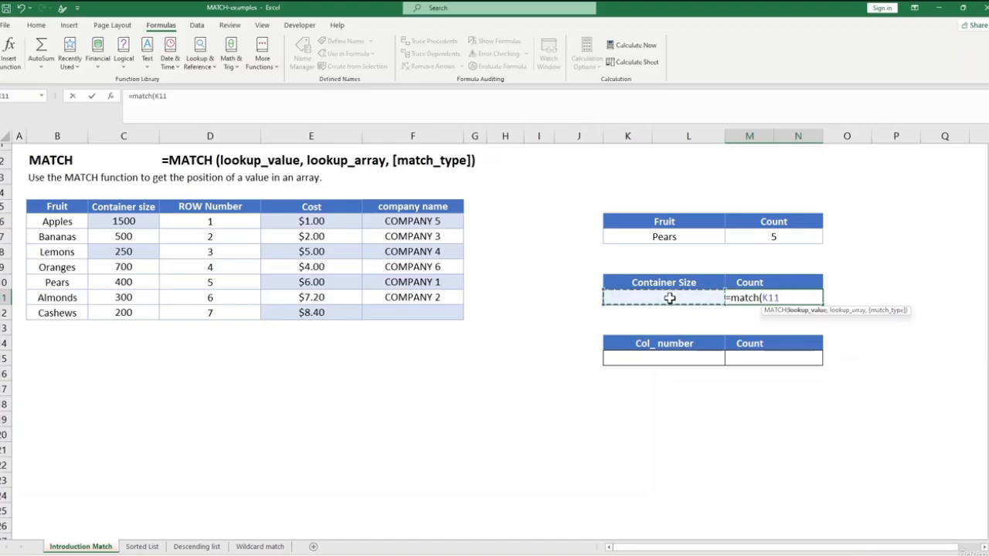
{"action": "type", "text": ","}
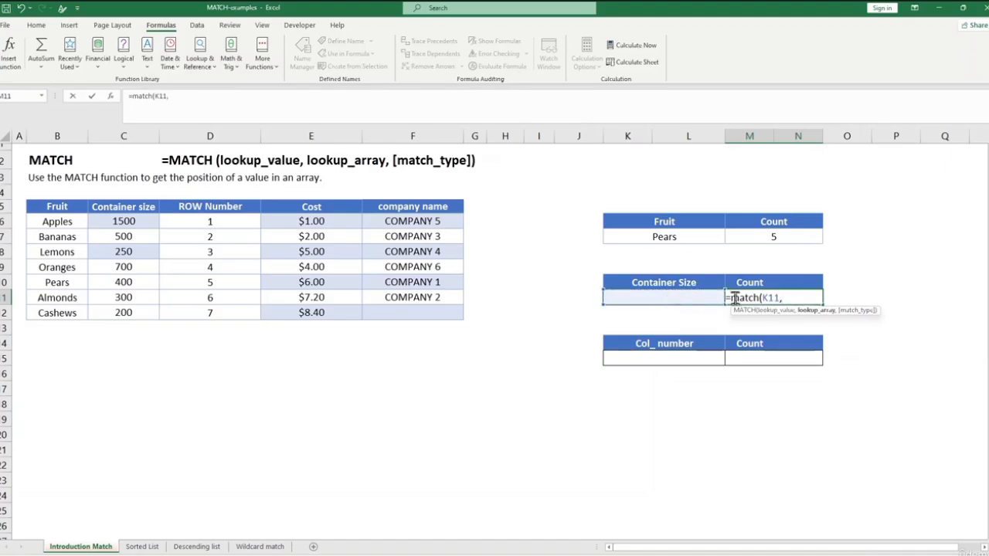
{"action": "left_click_drag", "start_coordinate": [142, 223], "coordinate": [121, 313]}
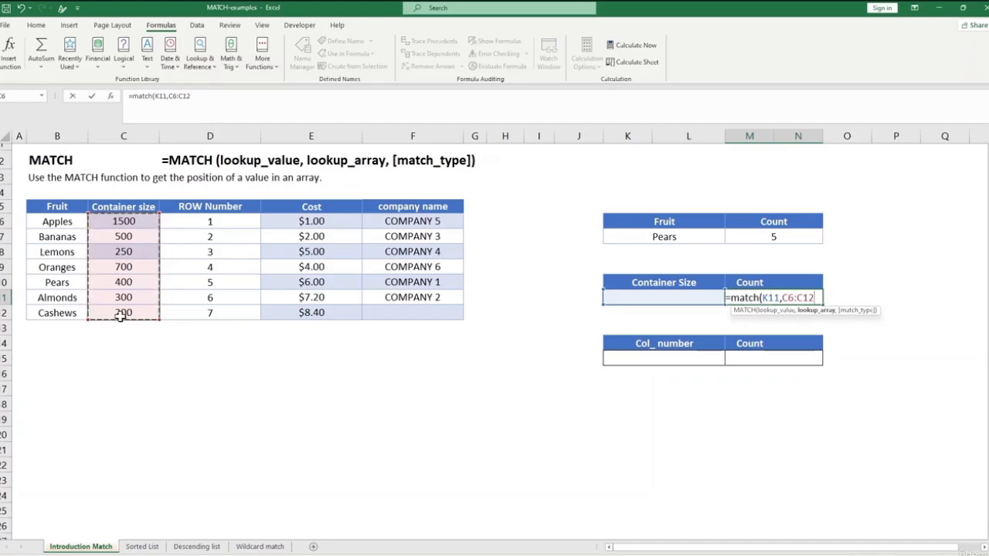
{"action": "type", "text": ","}
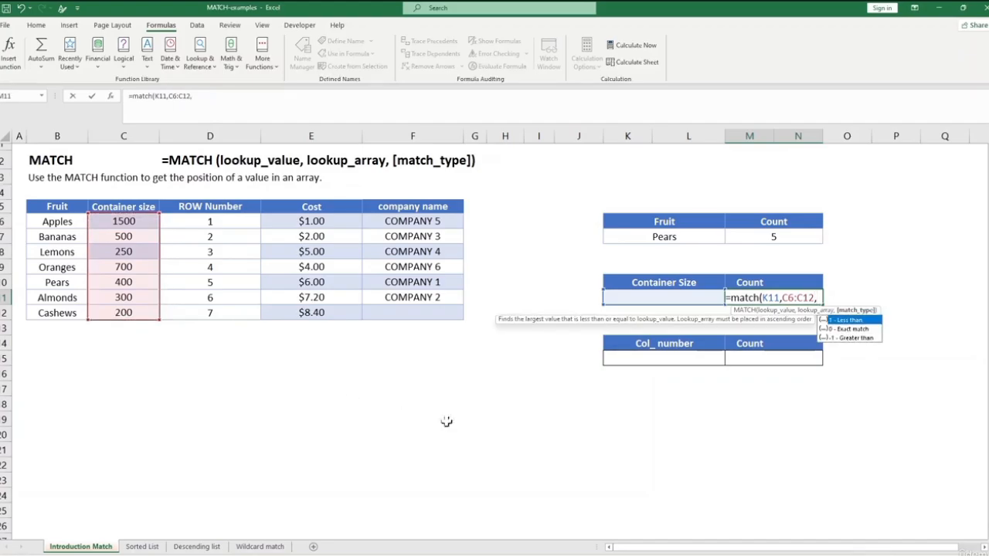
{"action": "left_click", "coordinate": [862, 331]}
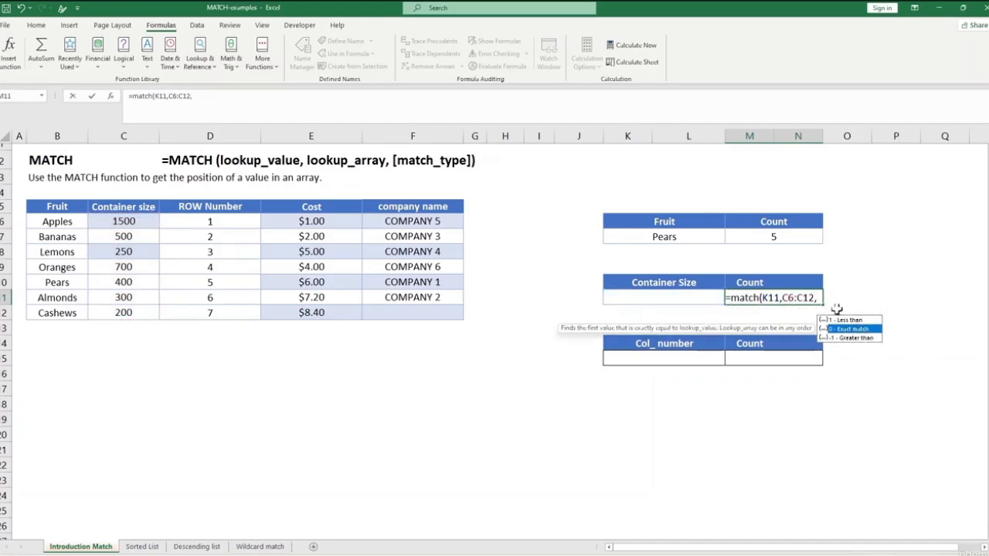
{"action": "left_click", "coordinate": [819, 299]}
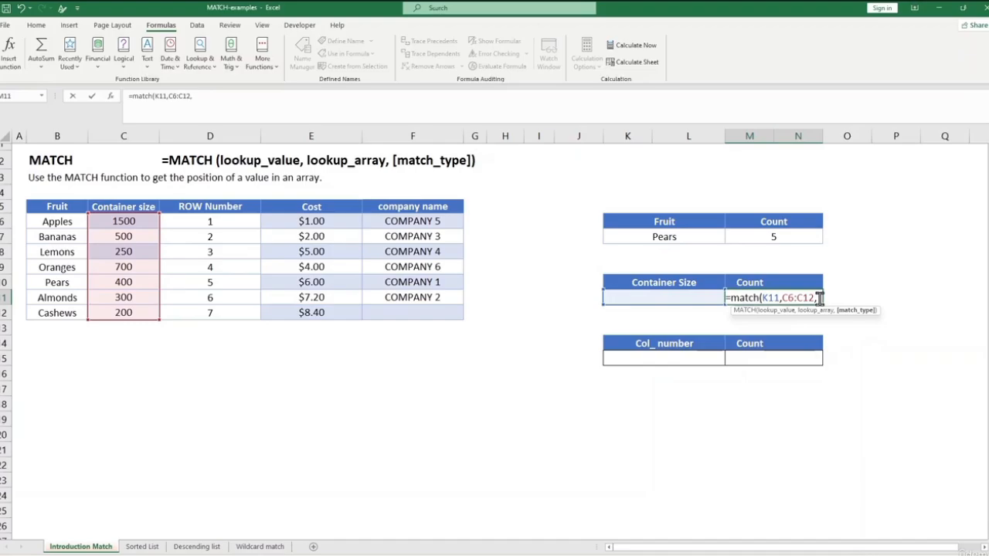
{"action": "type", "text": "0"}
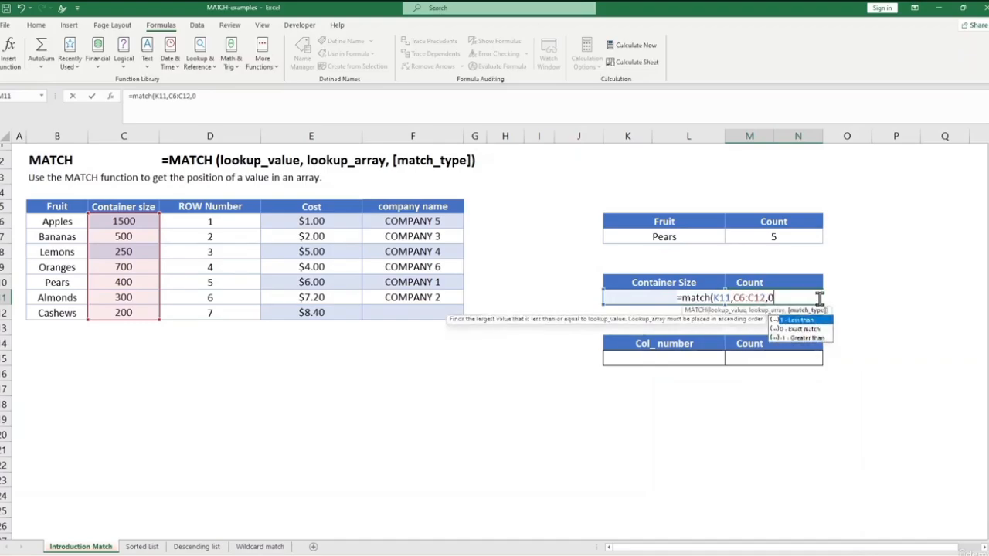
{"action": "type", "text": ")"}
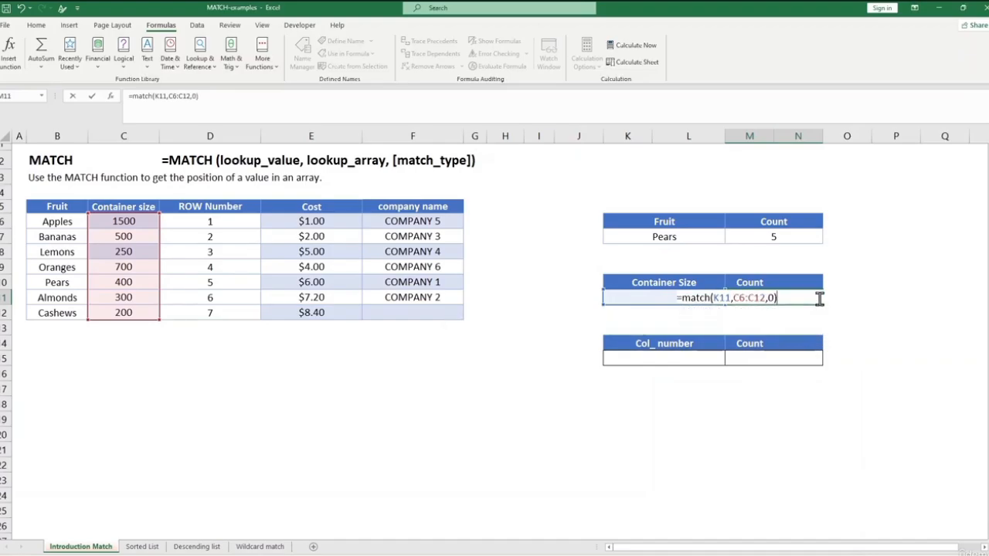
{"action": "key", "text": "Return"}
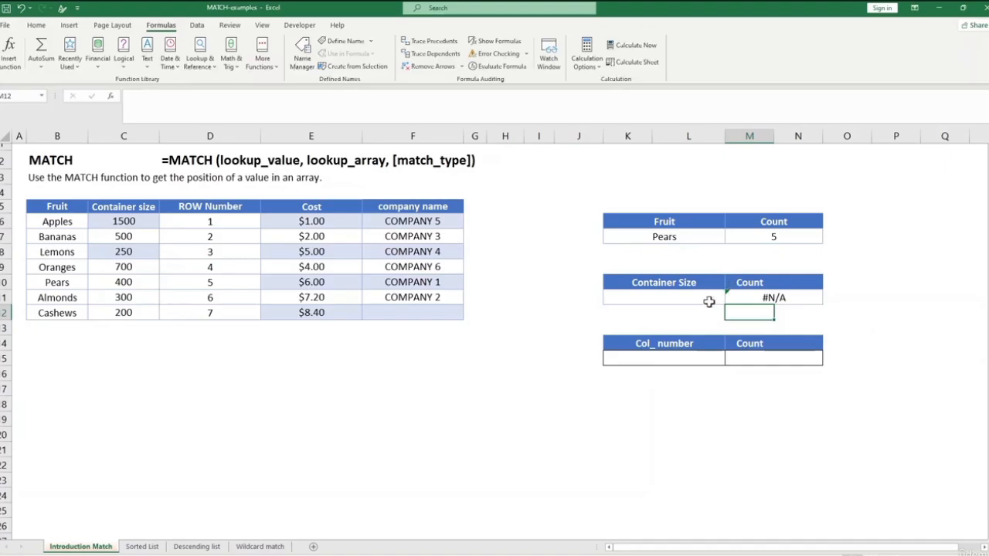
Enter 500 as the lookup container size in K11 and compare the Count with its row in the data table.
{"action": "left_click", "coordinate": [706, 299]}
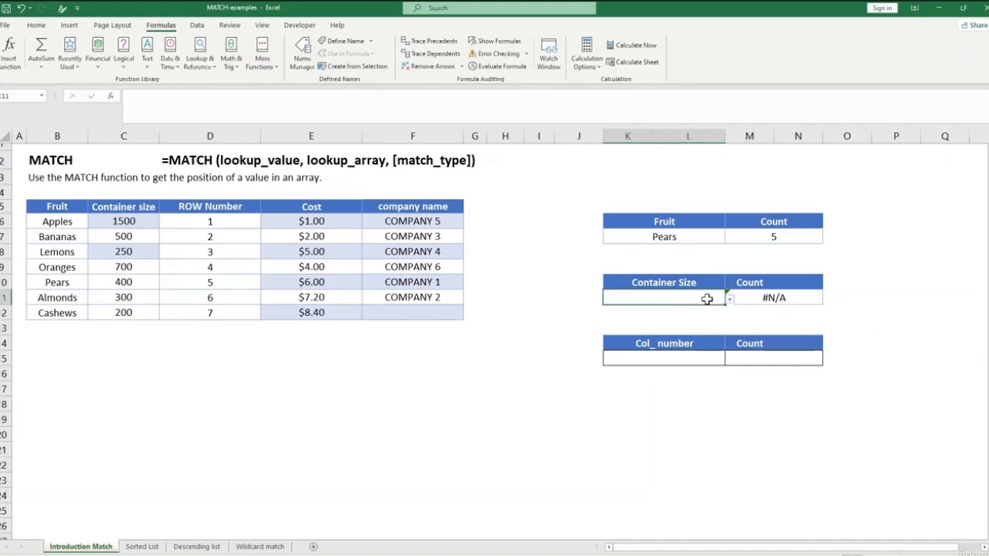
{"action": "type", "text": "500"}
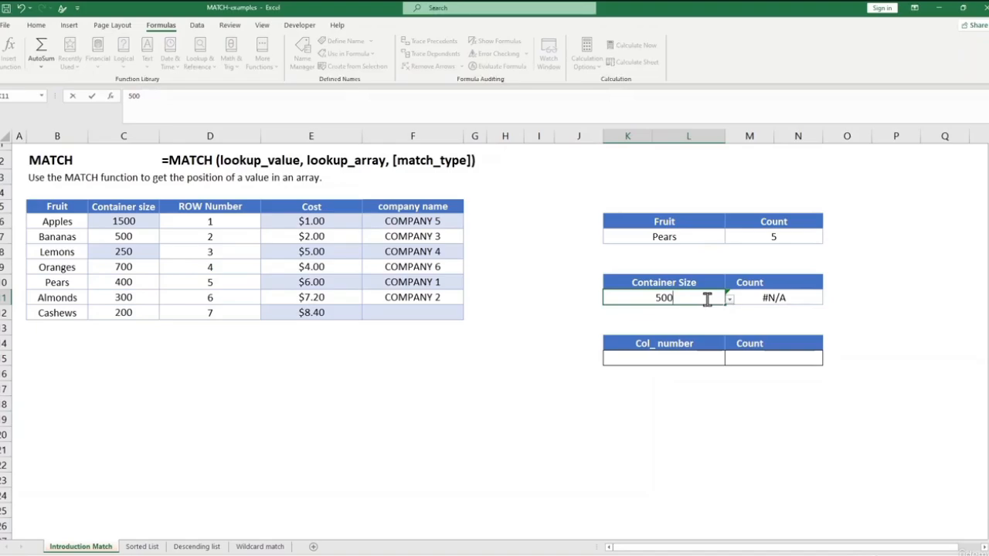
{"action": "key", "text": "Return"}
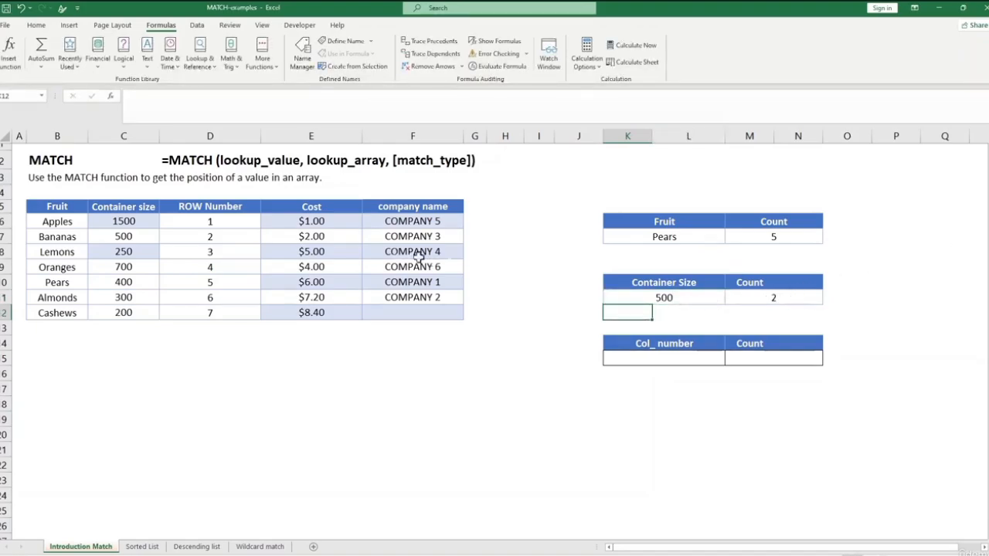
{"action": "left_click", "coordinate": [211, 235]}
{"action": "left_click", "coordinate": [124, 237]}
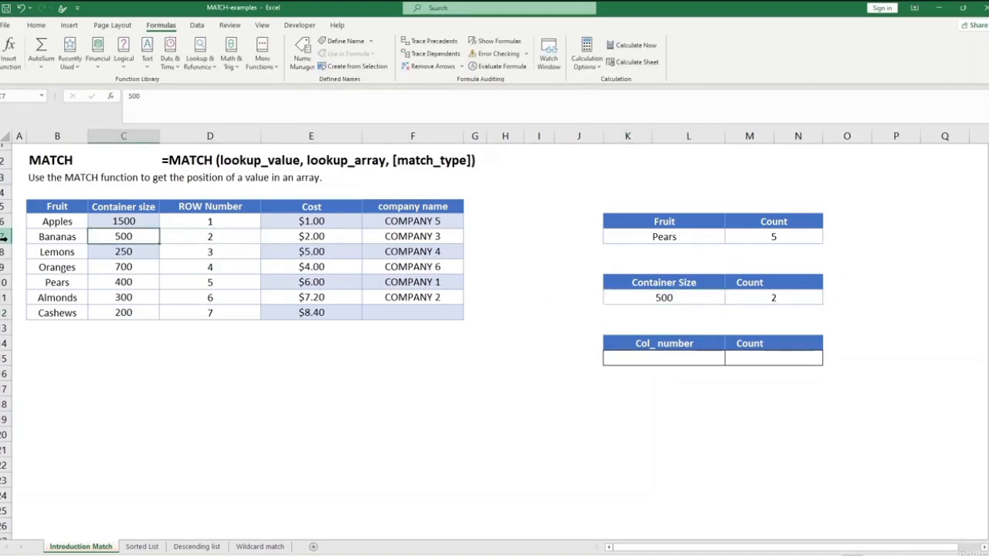
{"action": "left_click", "coordinate": [3, 237]}
{"action": "left_click", "coordinate": [448, 298]}
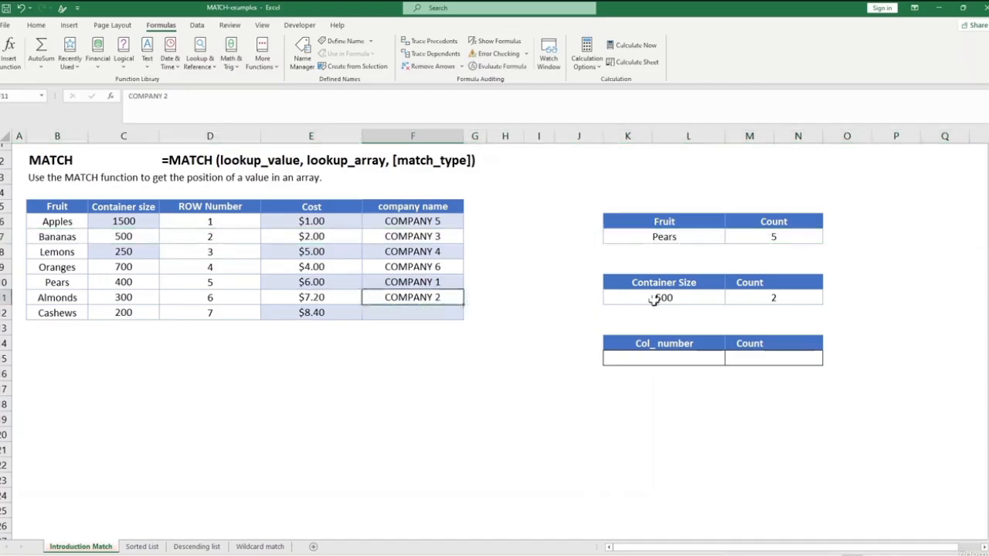
Change the lookup container size in K11 to 700 and check the Count against its row number.
{"action": "left_click", "coordinate": [654, 299]}
{"action": "left_click", "coordinate": [729, 299]}
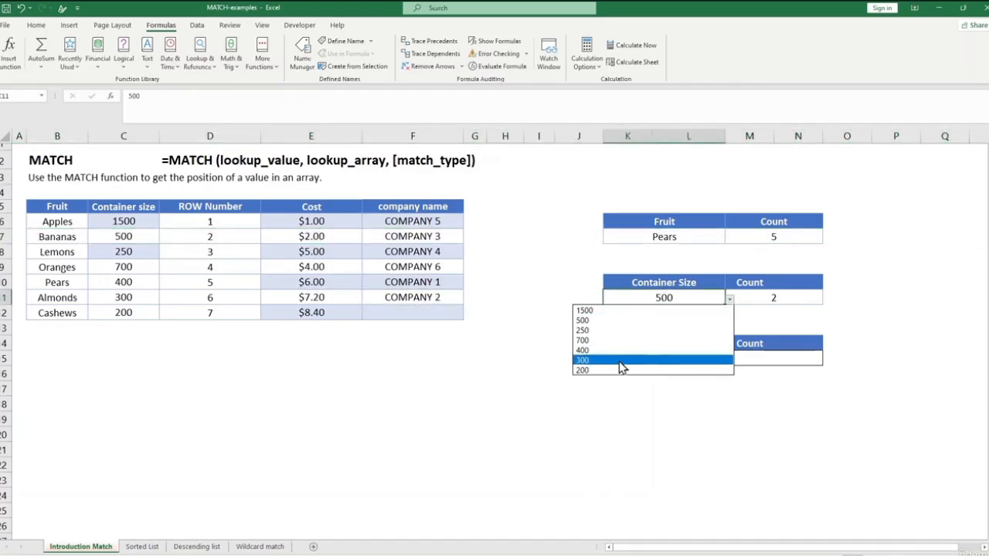
{"action": "left_click", "coordinate": [618, 340]}
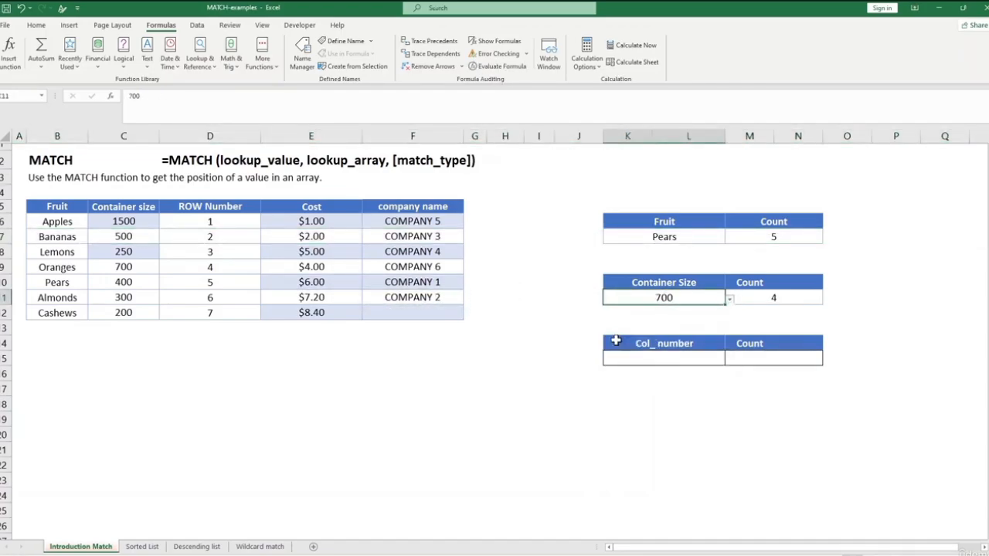
{"action": "left_click", "coordinate": [220, 268]}
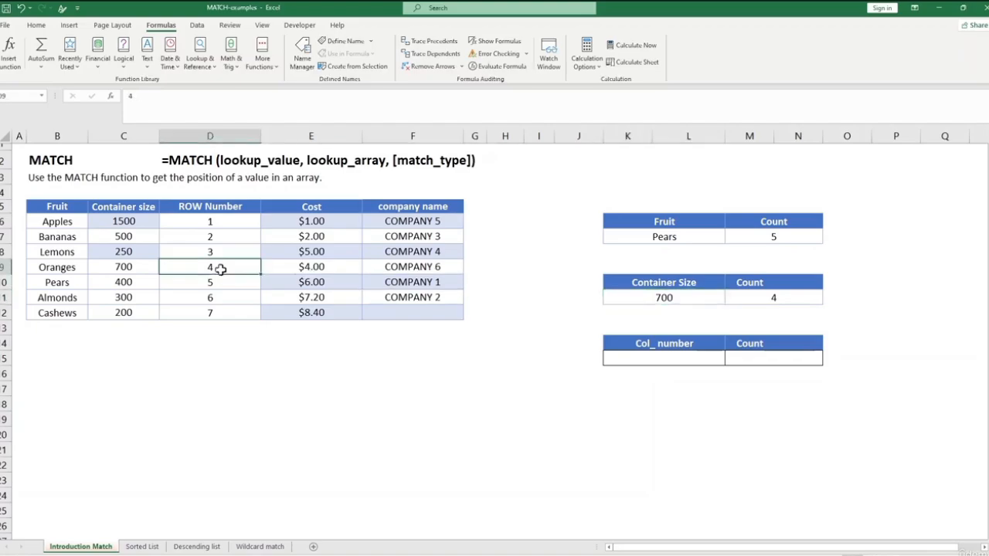
Choose Container size as the lookup column name in K15 of the Col_number table.
{"action": "left_click", "coordinate": [683, 363]}
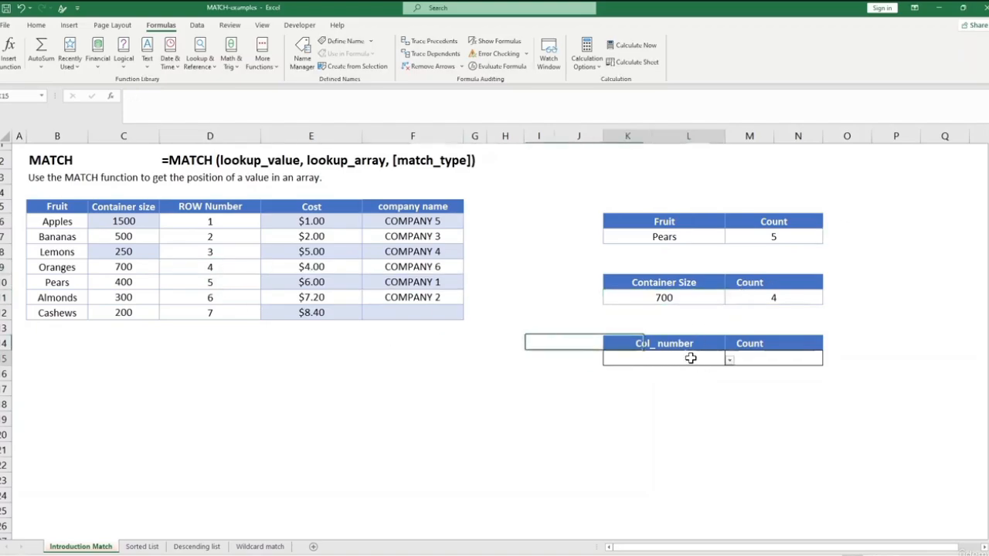
{"action": "left_click", "coordinate": [729, 360]}
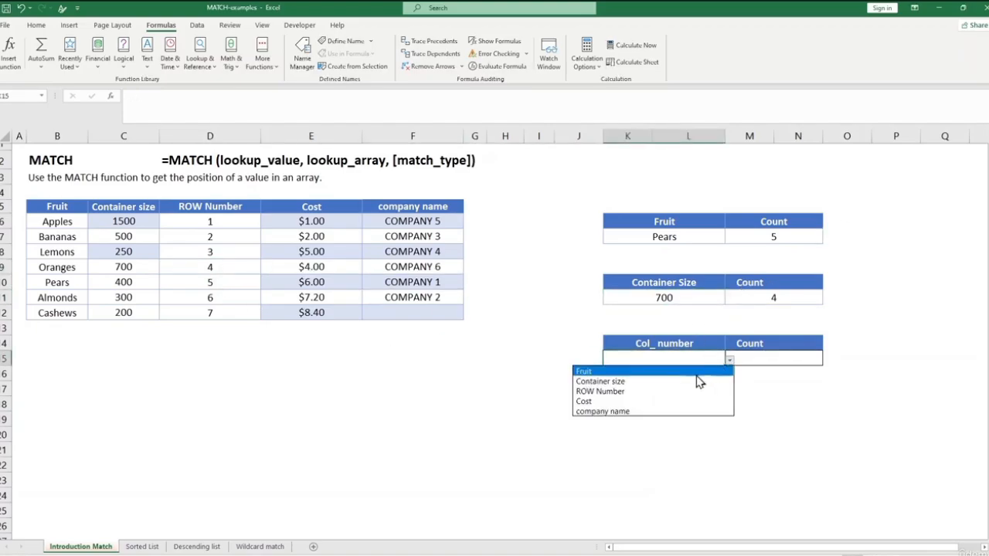
{"action": "left_click", "coordinate": [653, 382]}
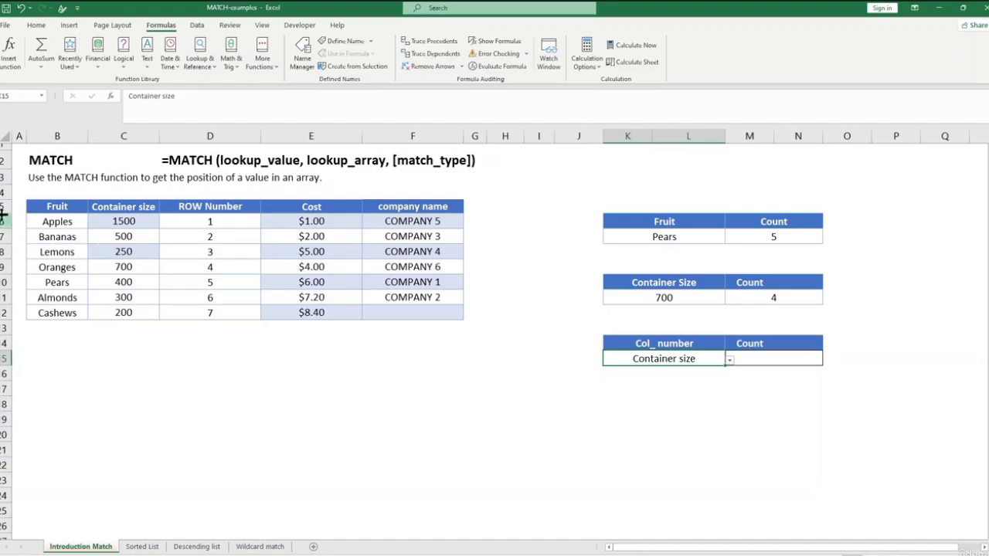
Start a MATCH formula in the Count cell M15 of the Col_number table.
{"action": "left_click", "coordinate": [743, 357]}
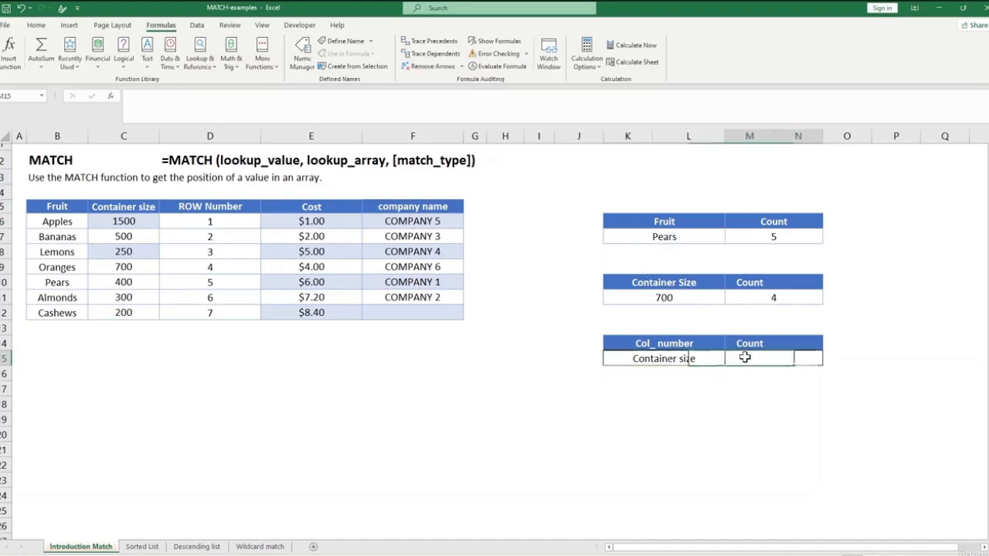
{"action": "type", "text": "="}
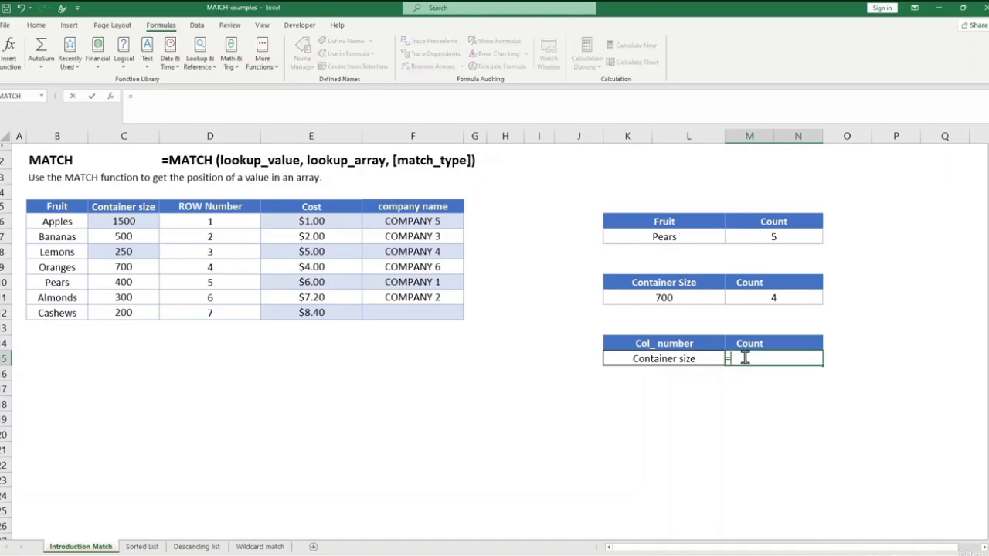
{"action": "type", "text": "mat"}
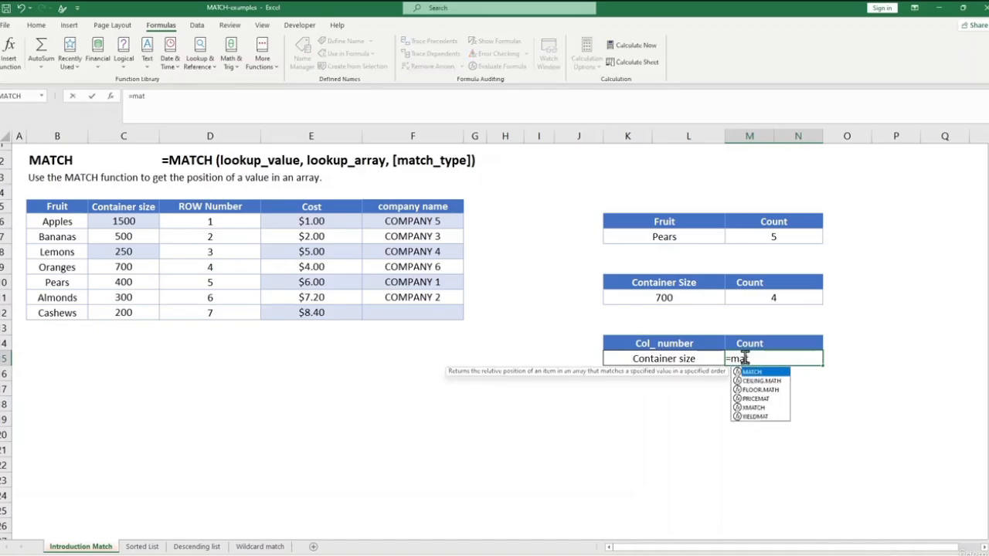
{"action": "type", "text": "ch("}
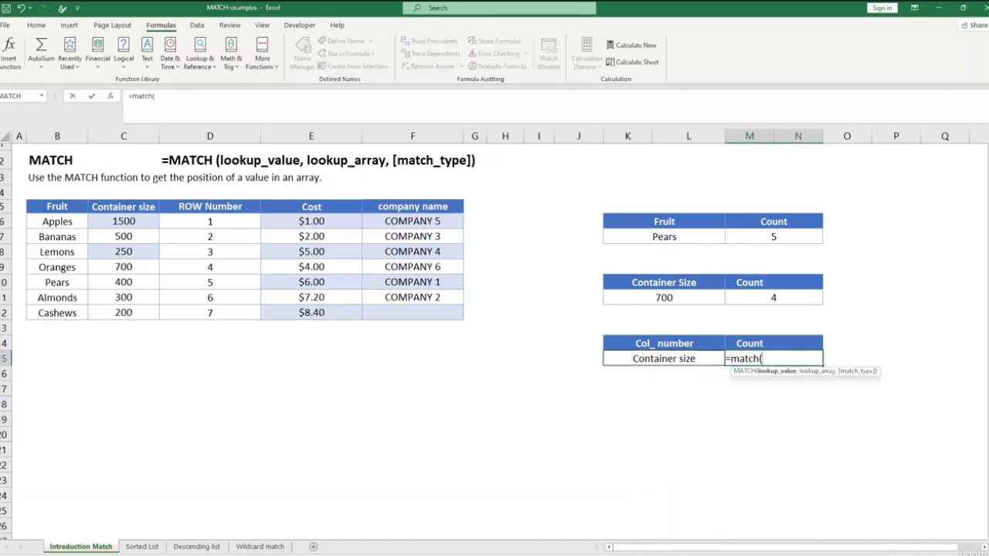
{"action": "left_click_drag", "start_coordinate": [38, 205], "coordinate": [422, 206]}
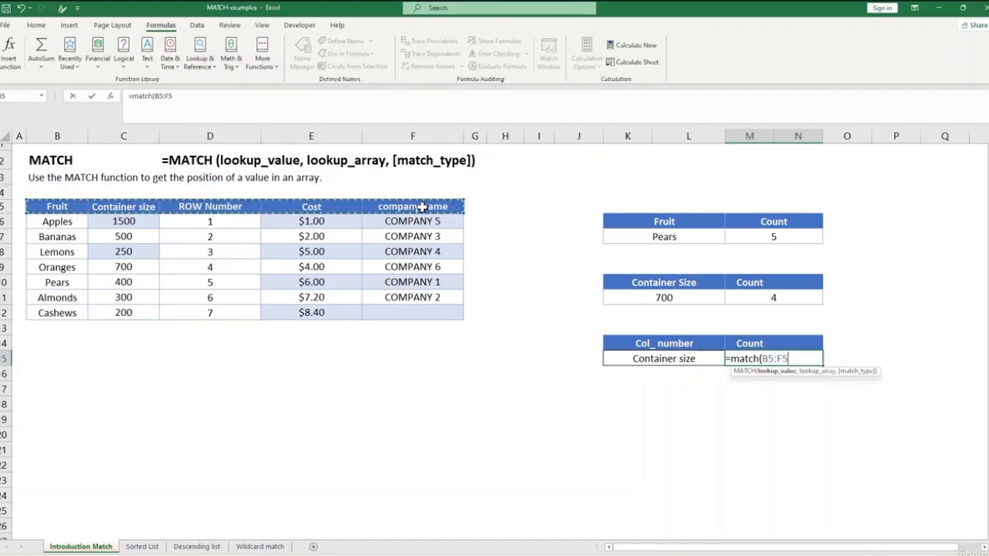
{"action": "type", "text": ","}
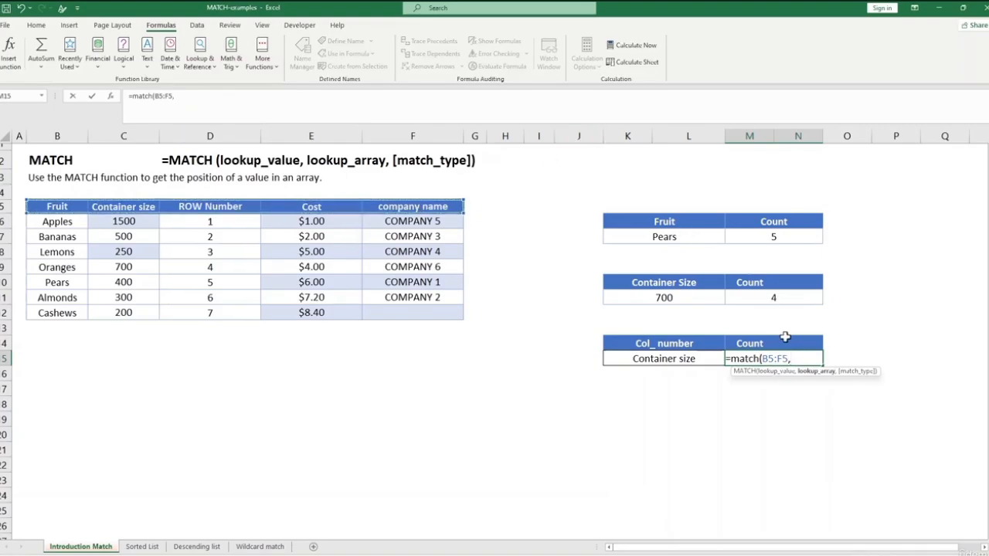
{"action": "key", "text": "BackSpace"}
{"action": "key", "text": "BackSpace"}
{"action": "key", "text": "BackSpace"}
{"action": "key", "text": "BackSpace"}
{"action": "key", "text": "BackSpace"}
{"action": "key", "text": "BackSpace"}
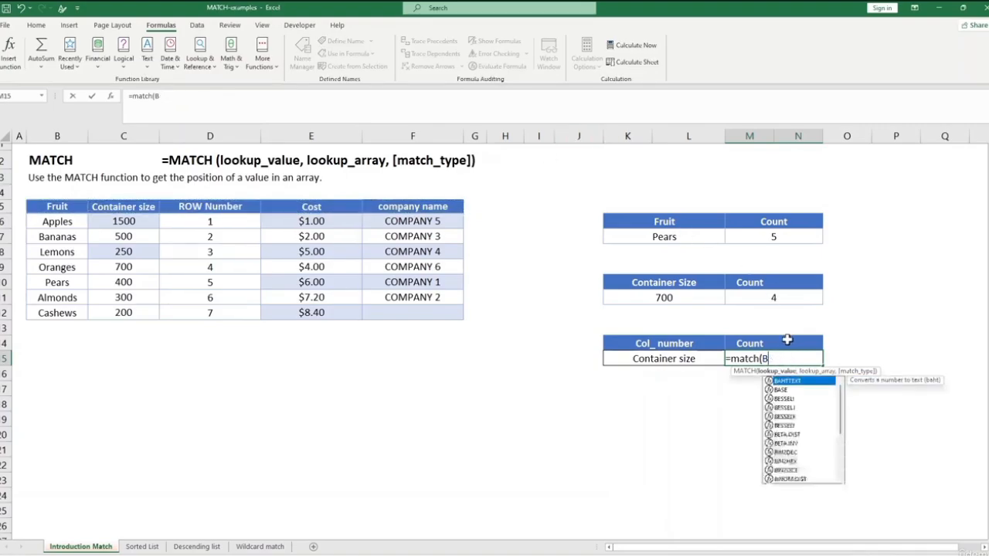
Complete the M15 MATCH formula with lookup value K15, header range B5:F5 and exact match 0, and check it against the Container size header.
{"action": "left_click", "coordinate": [686, 360]}
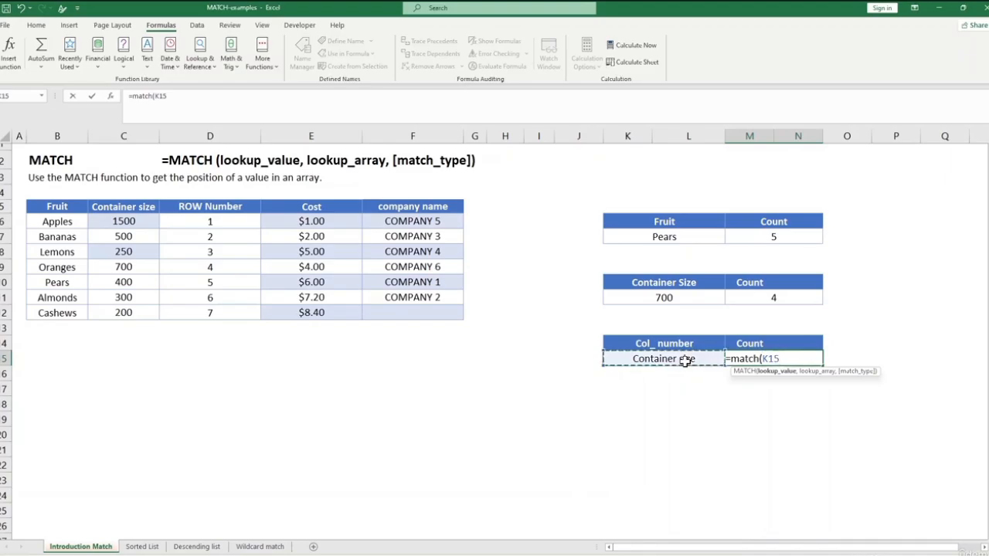
{"action": "type", "text": ","}
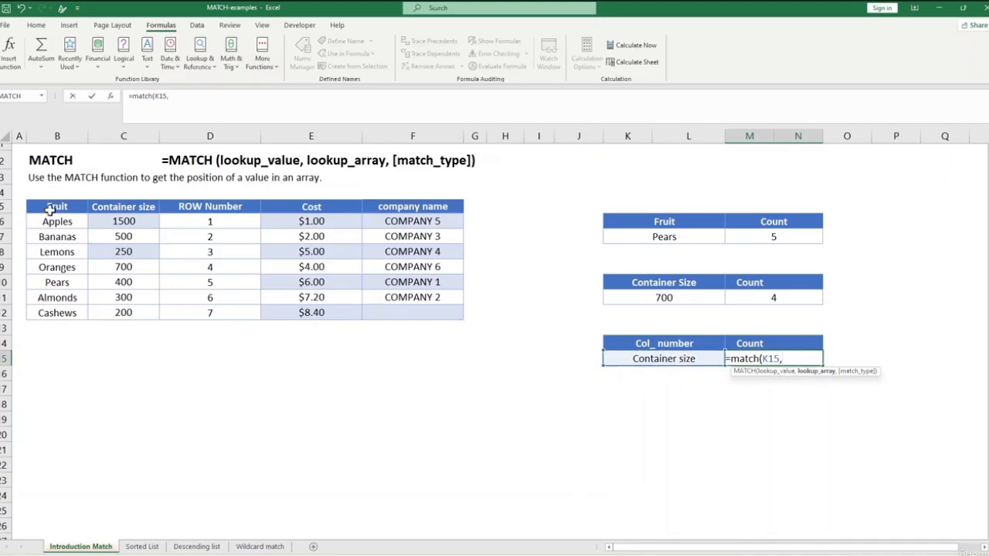
{"action": "left_click_drag", "start_coordinate": [55, 206], "coordinate": [423, 213]}
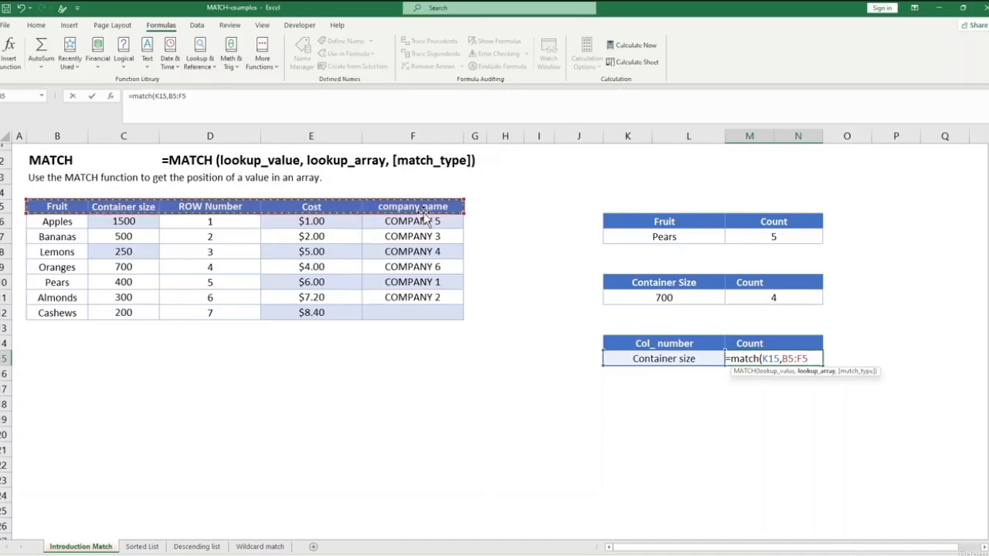
{"action": "type", "text": ",0"}
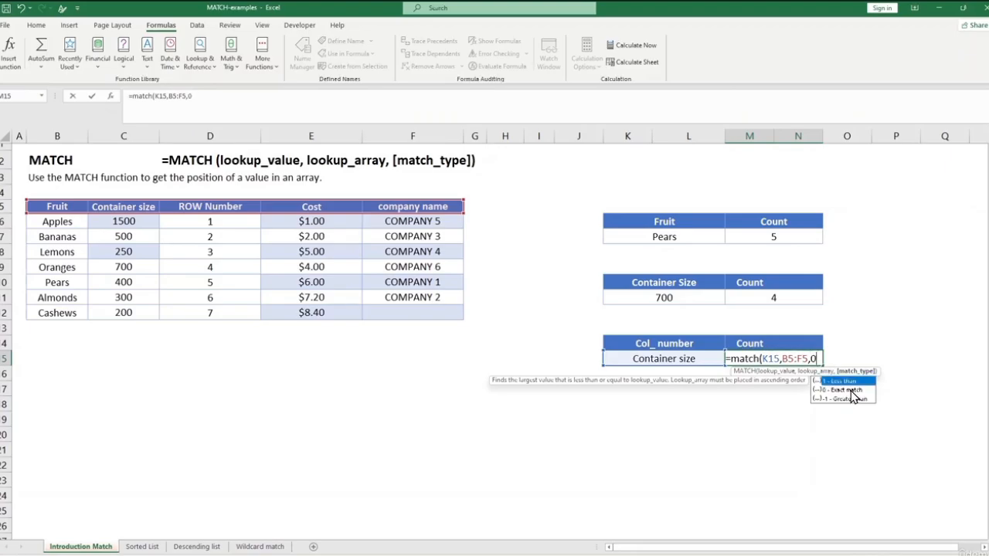
{"action": "double_click", "coordinate": [853, 396]}
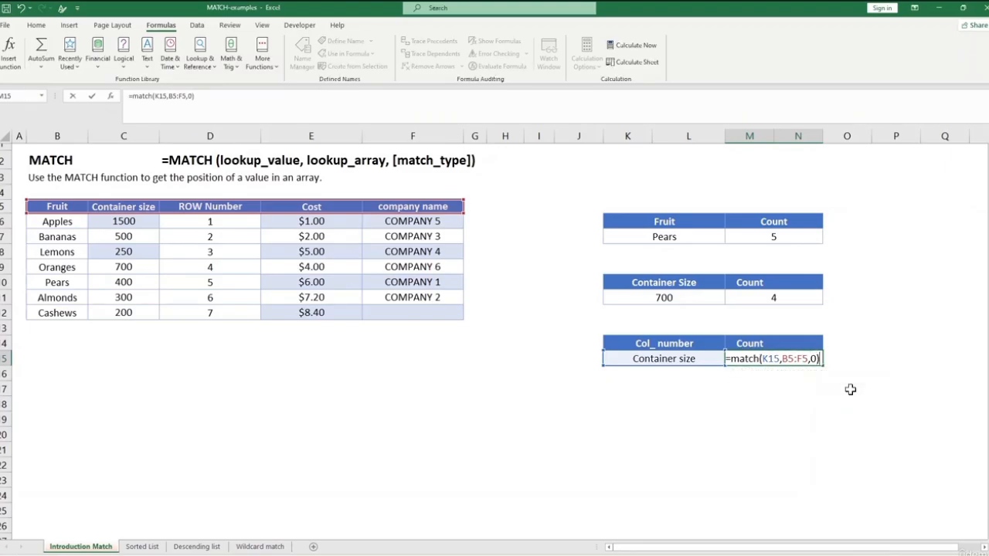
{"action": "key", "text": "Return"}
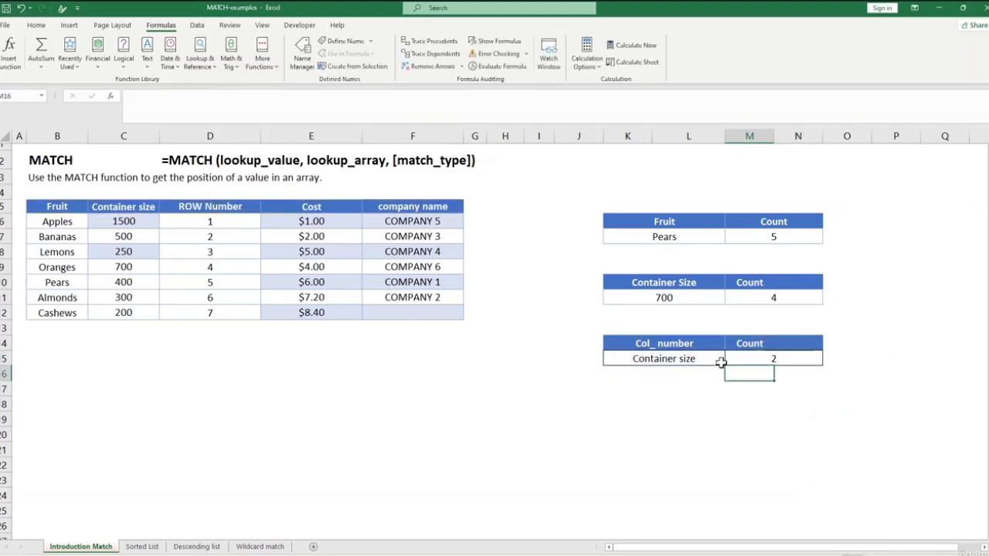
{"action": "left_click", "coordinate": [126, 208]}
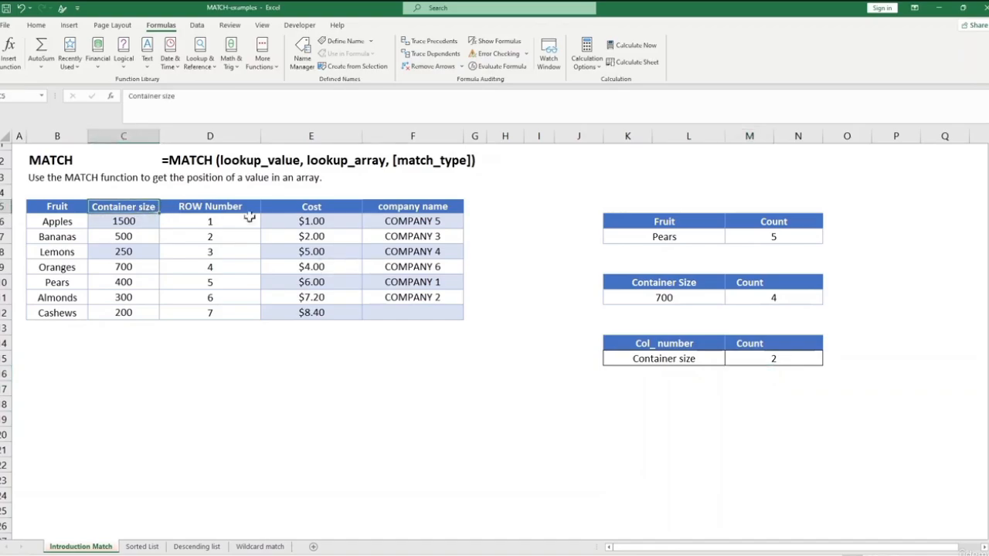
Choose Cost as the lookup column name in K15 and compare the Count with the Cost header's position.
{"action": "left_click", "coordinate": [325, 209]}
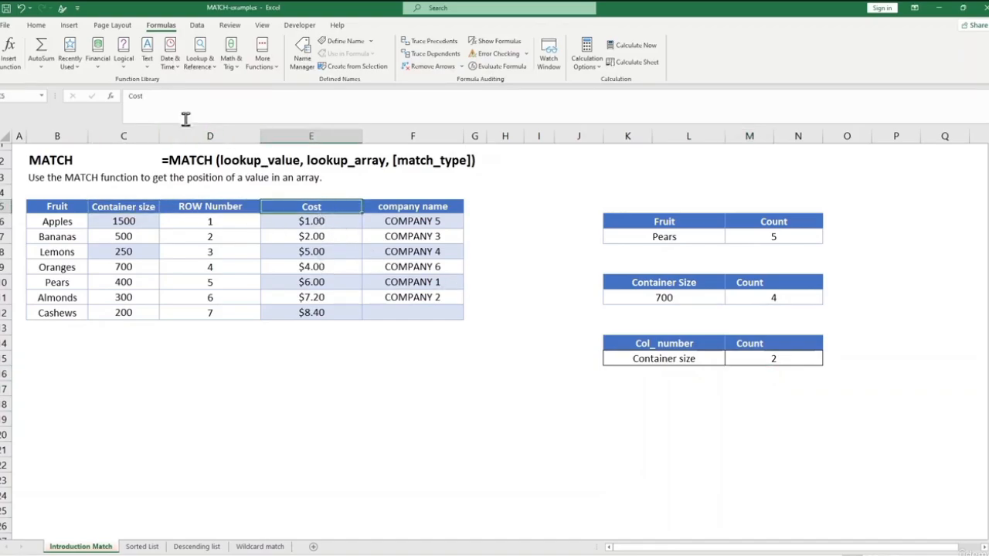
{"action": "left_click", "coordinate": [695, 359]}
{"action": "left_click", "coordinate": [729, 360]}
{"action": "left_click", "coordinate": [690, 398]}
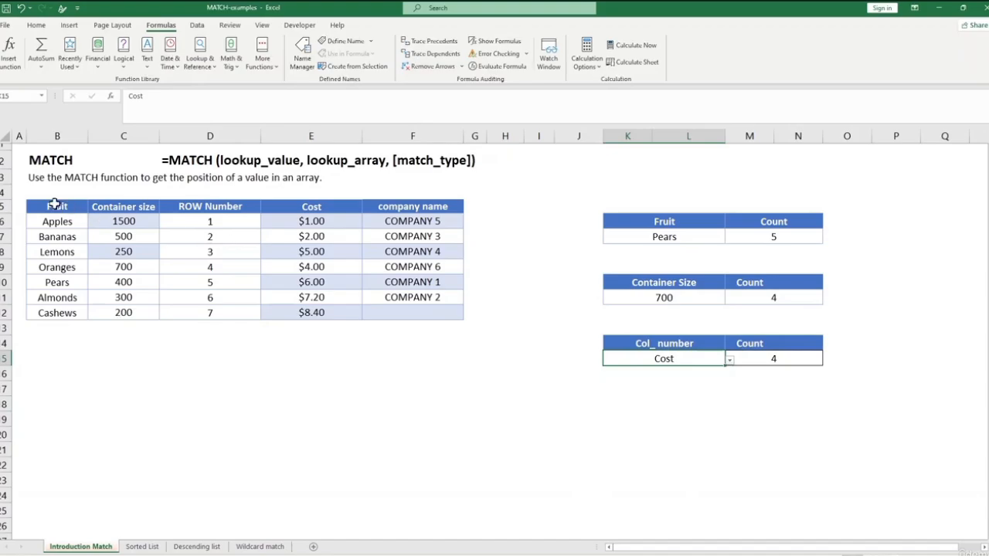
{"action": "left_click", "coordinate": [312, 209]}
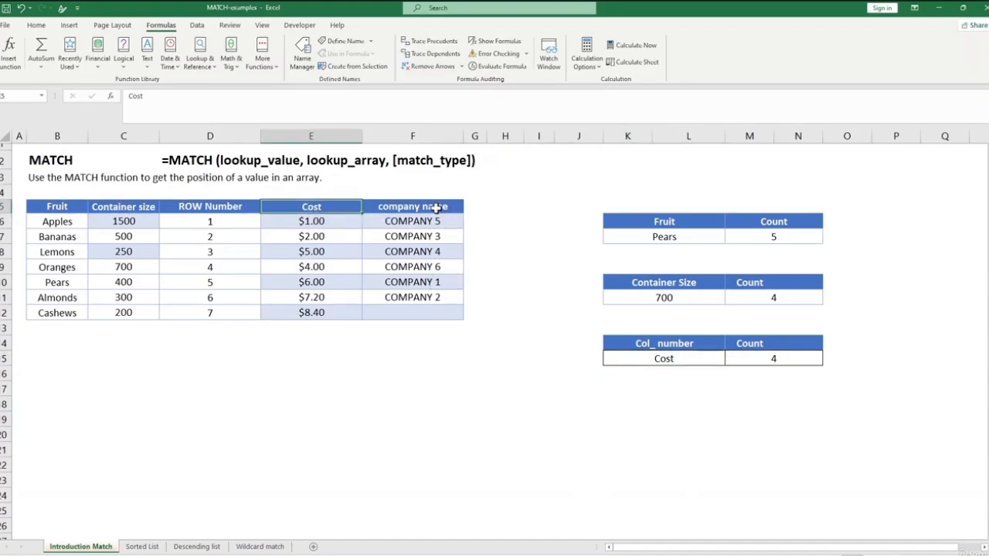
Change the lookup column name in K15 to company name and check its Count in M15.
{"action": "left_click", "coordinate": [697, 359]}
{"action": "left_click", "coordinate": [729, 360]}
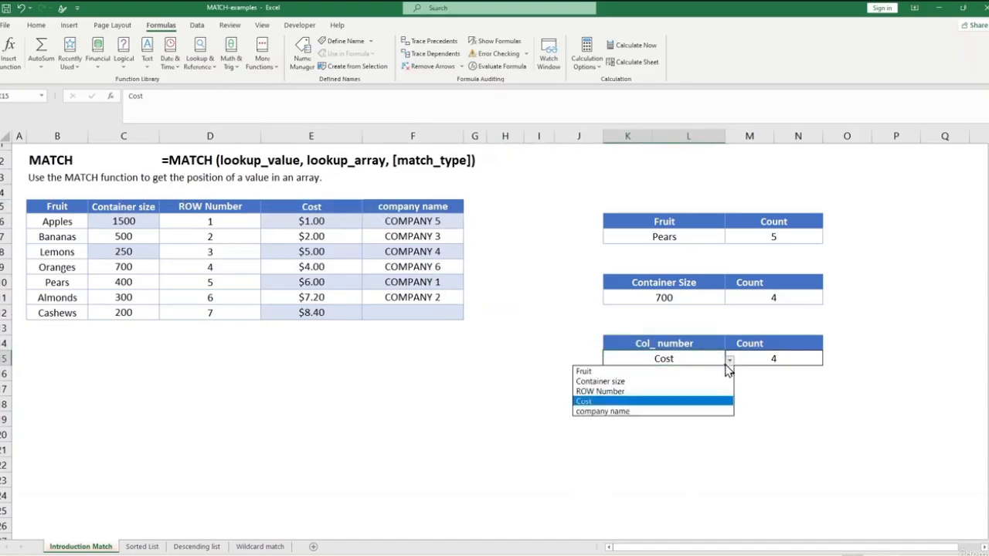
{"action": "left_click", "coordinate": [698, 414]}
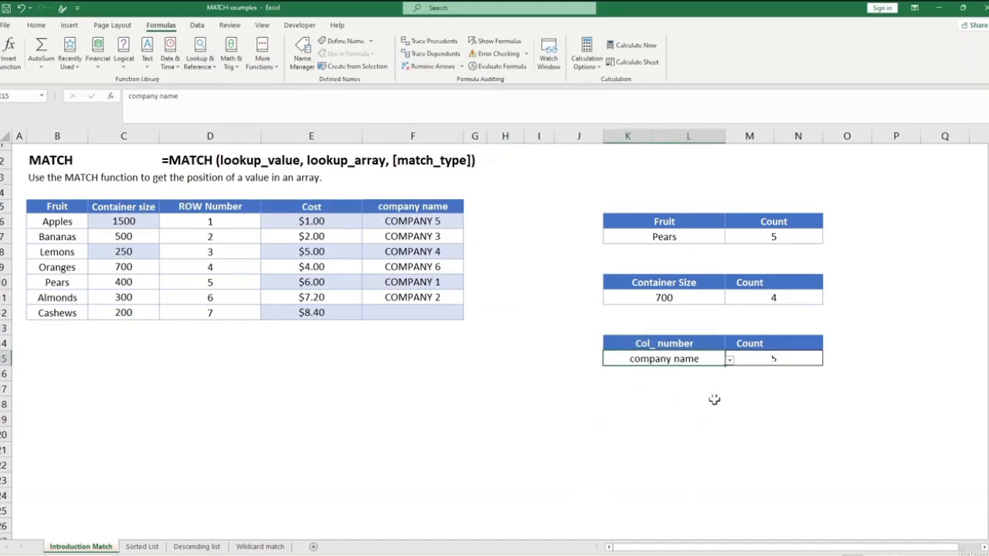
{"action": "left_click", "coordinate": [775, 362]}
{"action": "left_click", "coordinate": [763, 401]}
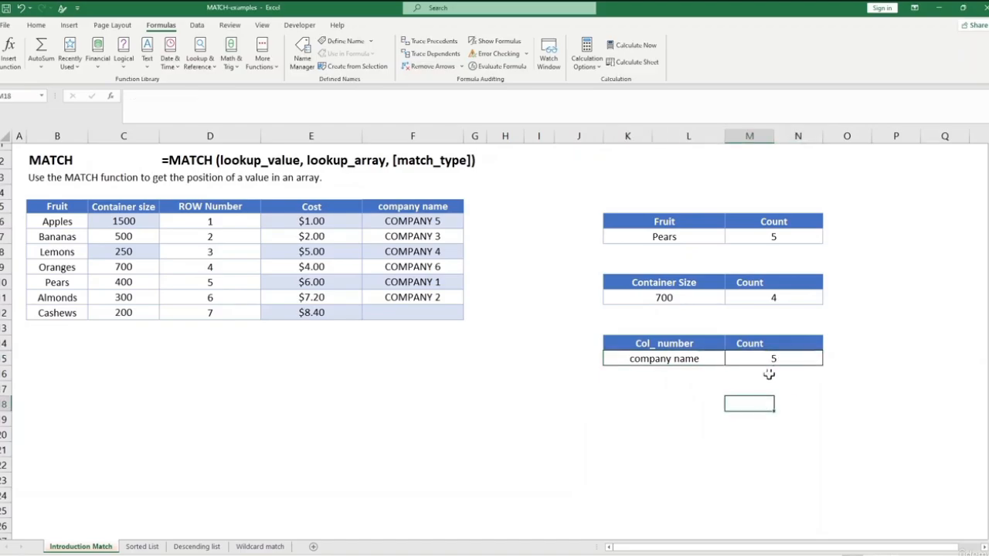
{"action": "left_click", "coordinate": [774, 360]}
{"action": "left_click", "coordinate": [696, 426]}
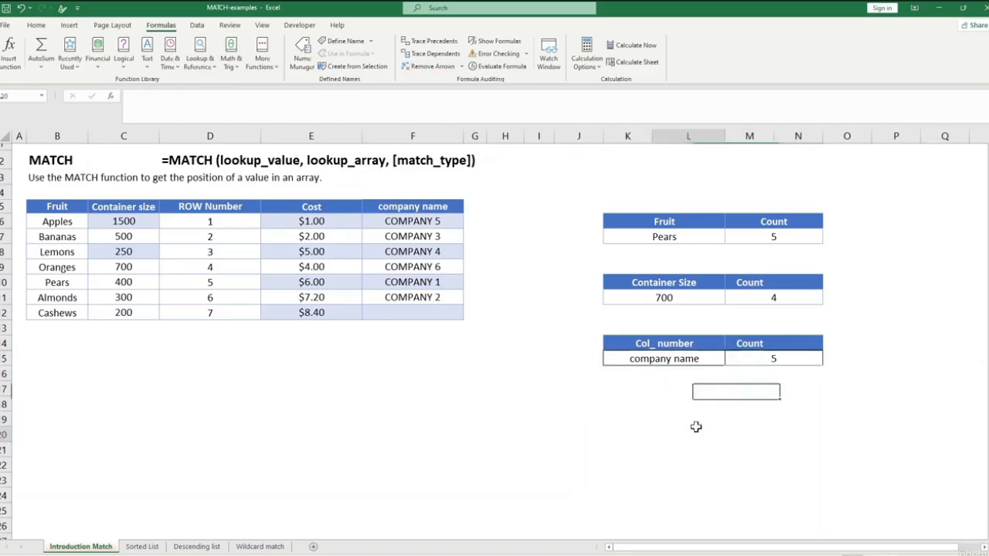
Set the lookup column name in K15 to Fruit and check the MATCH formula's Count in M15.
{"action": "left_click", "coordinate": [667, 357]}
{"action": "left_click", "coordinate": [729, 359]}
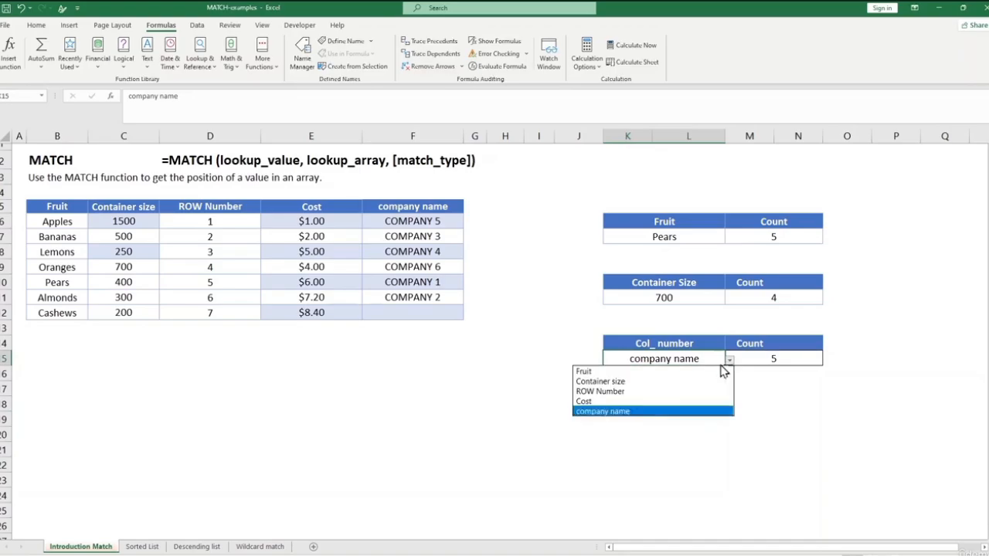
{"action": "left_click", "coordinate": [695, 371]}
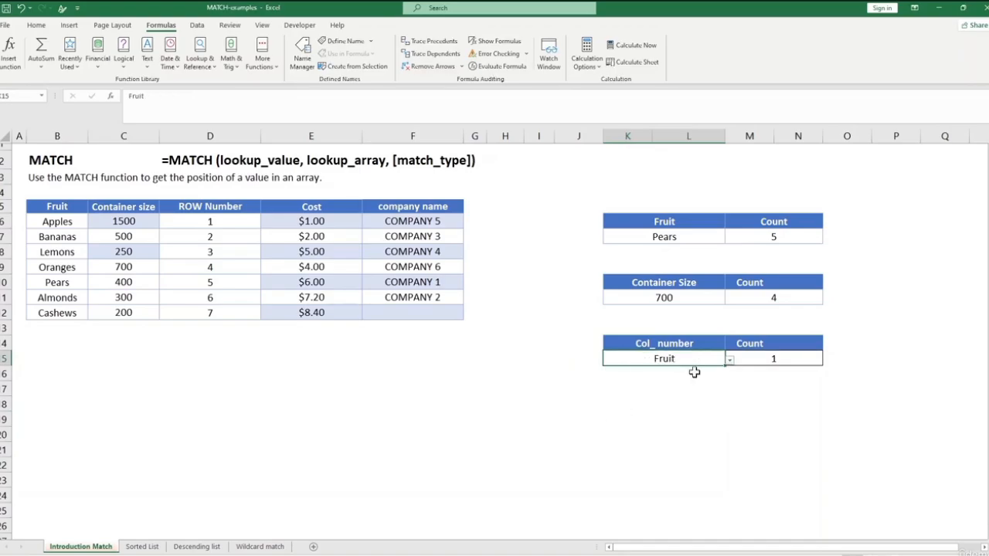
{"action": "left_click", "coordinate": [776, 361]}
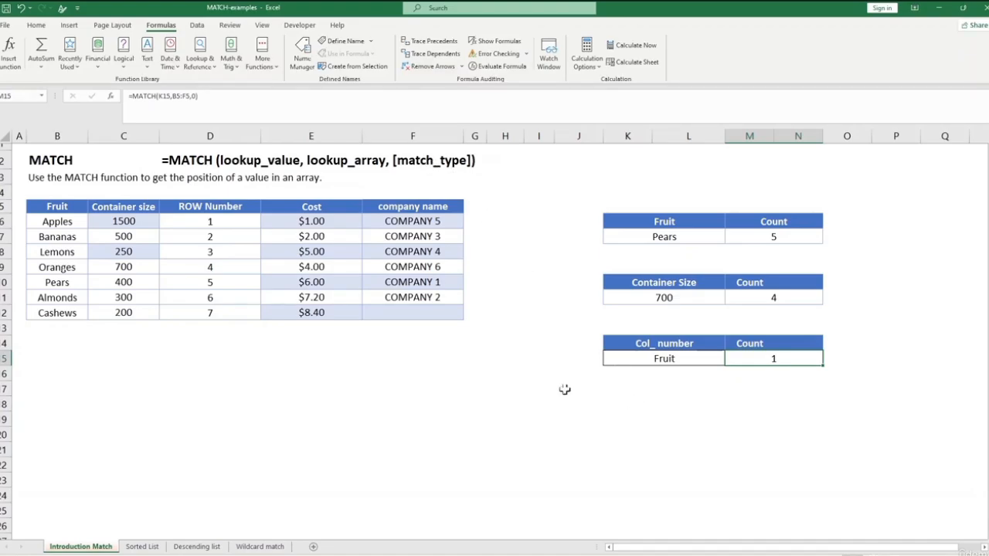
In the Sorted List sheet, start a MATCH formula in D2 with D1 as lookup value and List values A2:A5 as lookup array.
{"action": "left_click", "coordinate": [140, 546]}
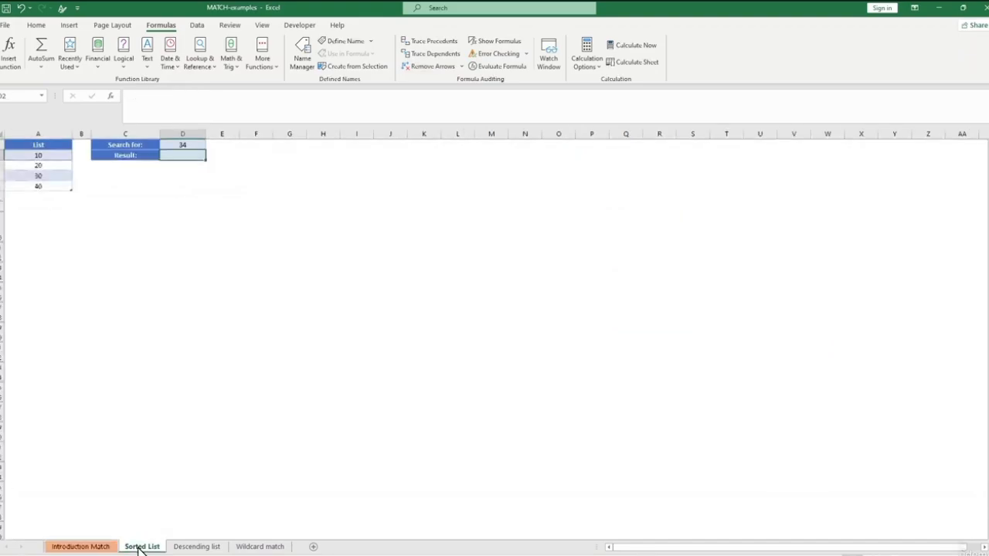
{"action": "left_click", "coordinate": [190, 235]}
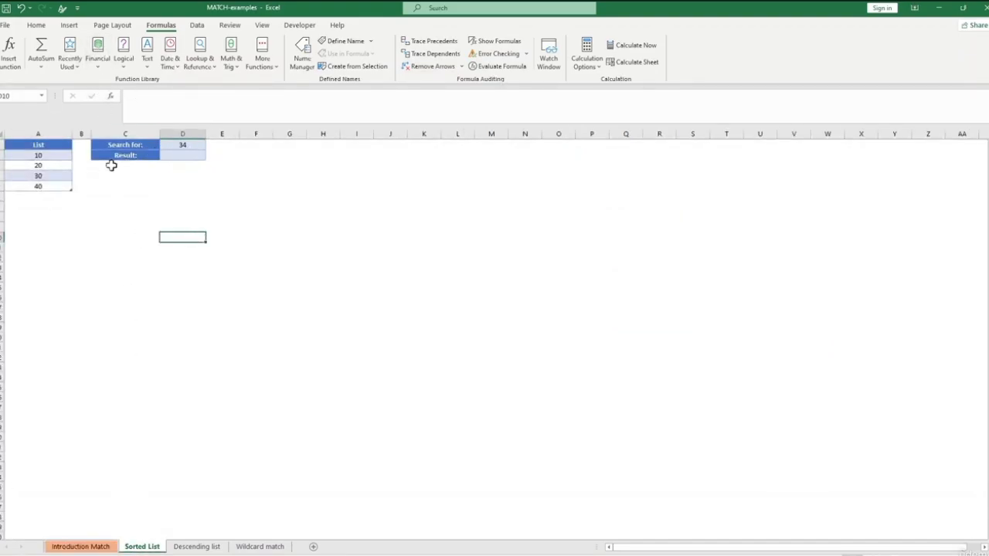
{"action": "left_click", "coordinate": [173, 154]}
{"action": "type", "text": "=match("}
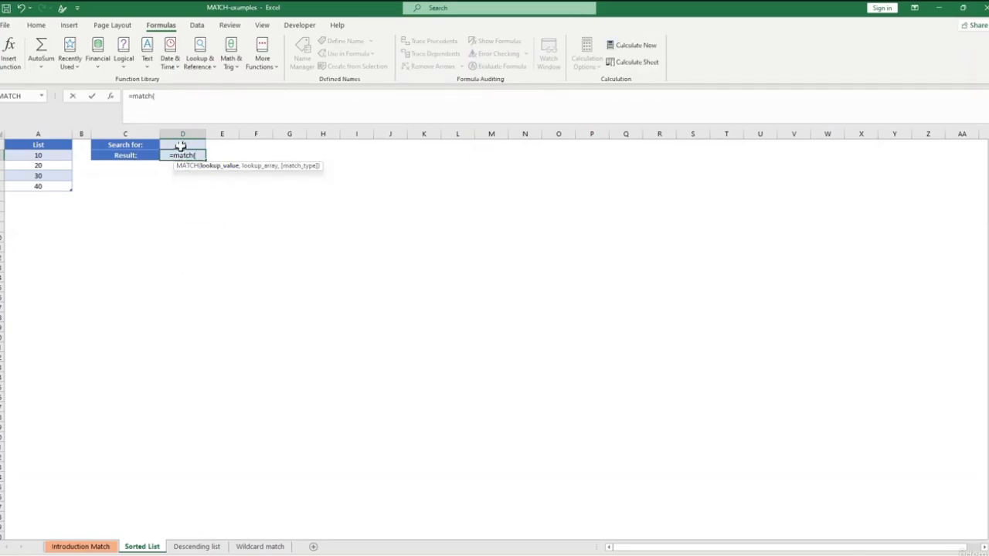
{"action": "left_click", "coordinate": [185, 145]}
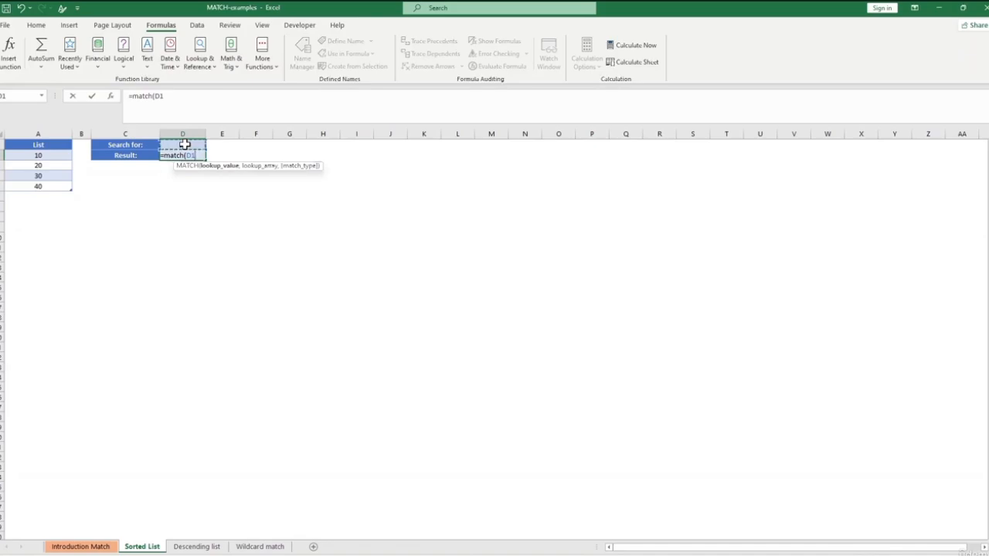
{"action": "type", "text": ","}
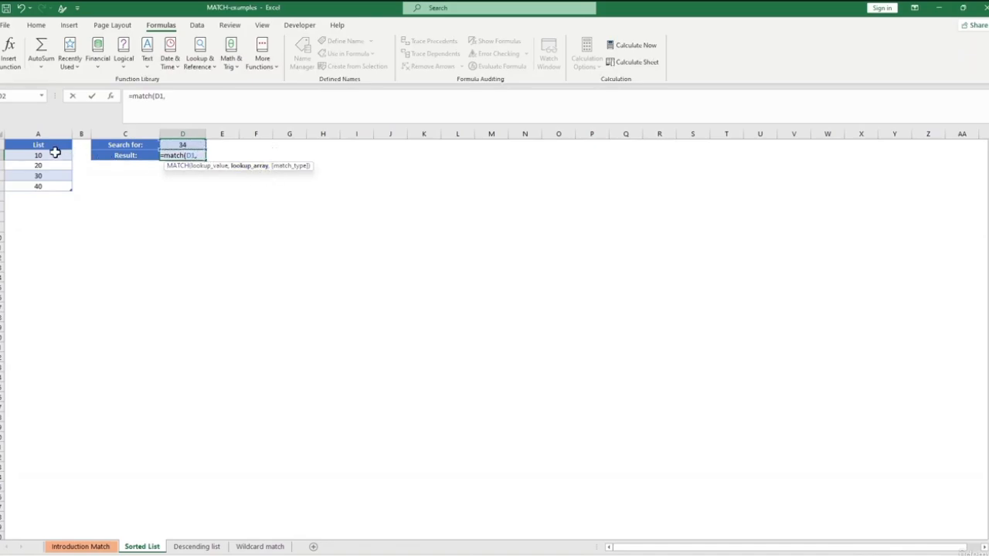
{"action": "left_click_drag", "start_coordinate": [52, 153], "coordinate": [42, 186]}
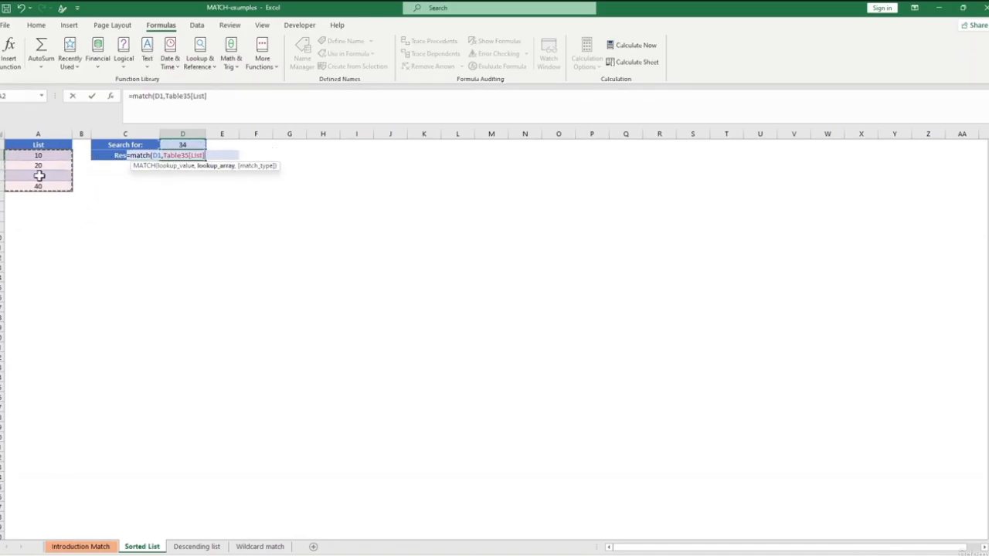
Finish the MATCH formula in D2 with match type 1 (Less than).
{"action": "key", "text": "BackSpace"}
{"action": "key", "text": "BackSpace"}
{"action": "key", "text": "BackSpace"}
{"action": "key", "text": "BackSpace"}
{"action": "key", "text": "BackSpace"}
{"action": "key", "text": "BackSpace"}
{"action": "key", "text": "BackSpace"}
{"action": "key", "text": "BackSpace"}
{"action": "key", "text": "BackSpace"}
{"action": "key", "text": "BackSpace"}
{"action": "key", "text": "BackSpace"}
{"action": "key", "text": "BackSpace"}
{"action": "type", "text": ","}
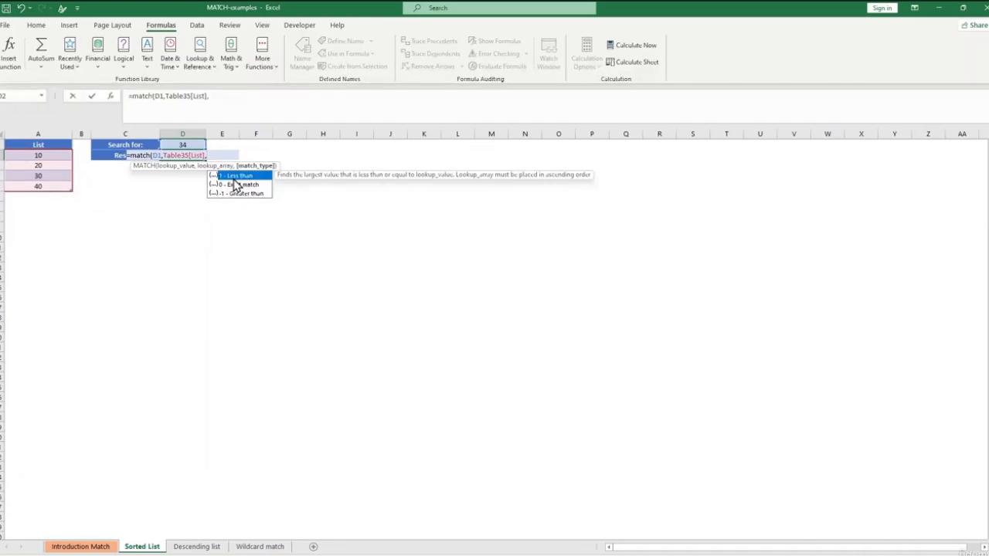
{"action": "type", "text": "1)"}
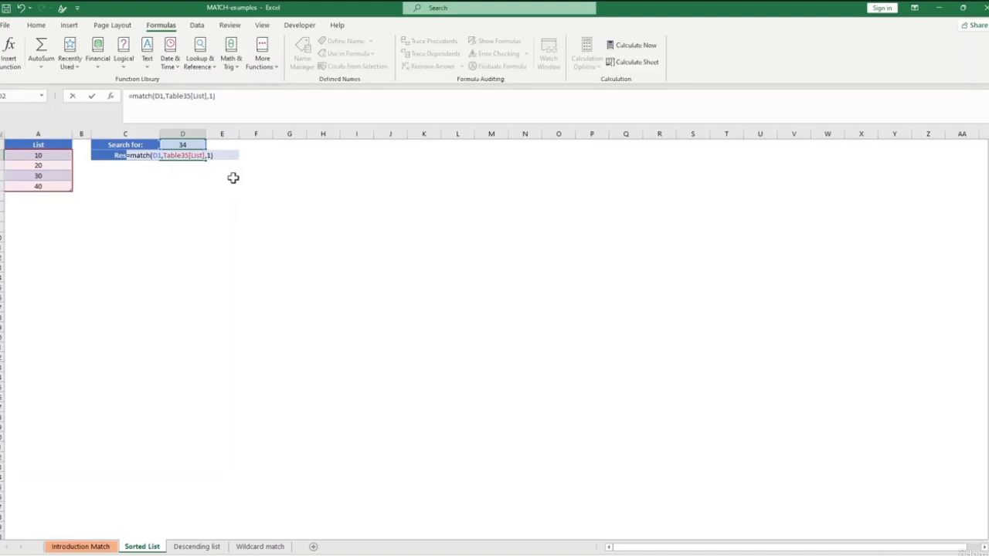
{"action": "key", "text": "Return"}
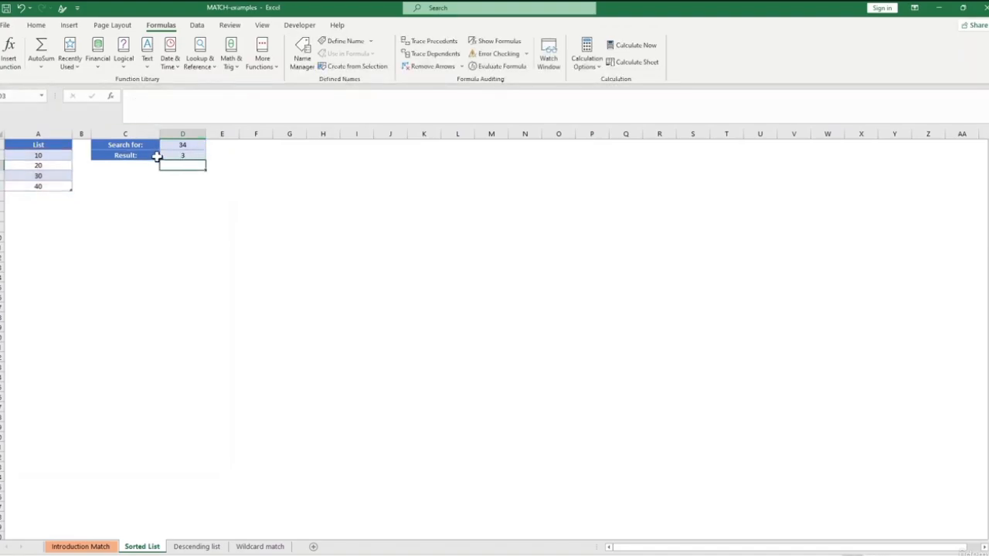
Compare the Result in D2 for the search value in D1 with the position of 30 in the List column.
{"action": "left_click", "coordinate": [188, 154]}
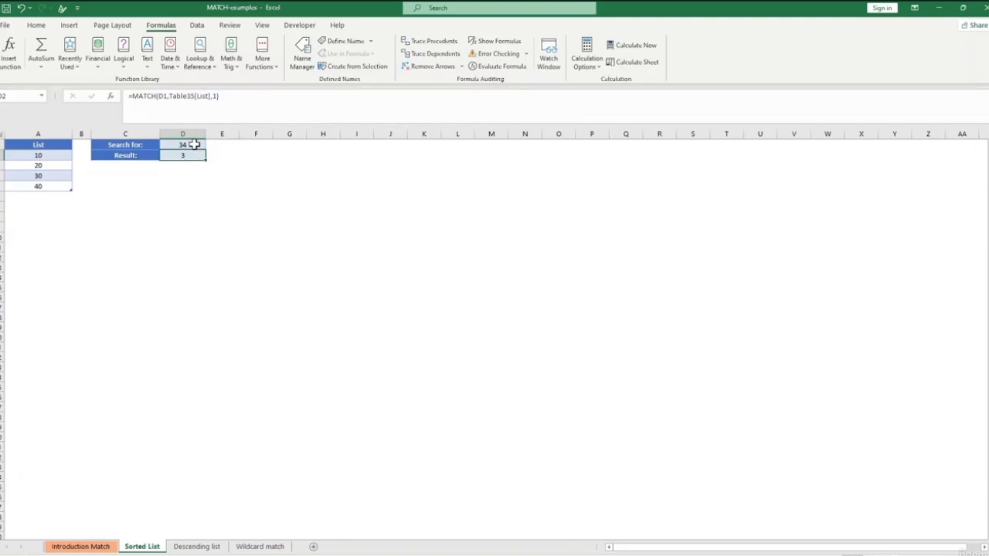
{"action": "left_click", "coordinate": [210, 187]}
{"action": "left_click", "coordinate": [53, 178]}
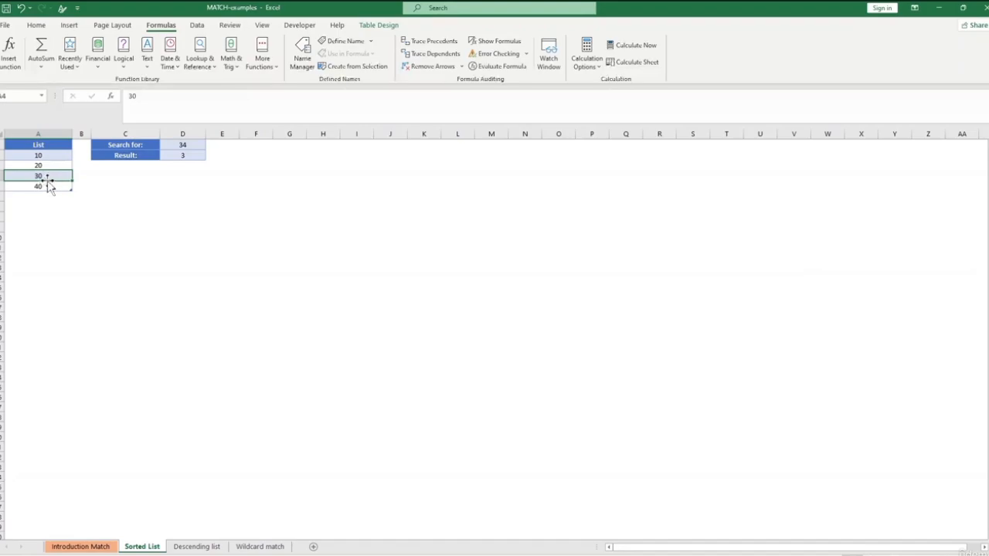
{"action": "left_click", "coordinate": [78, 176]}
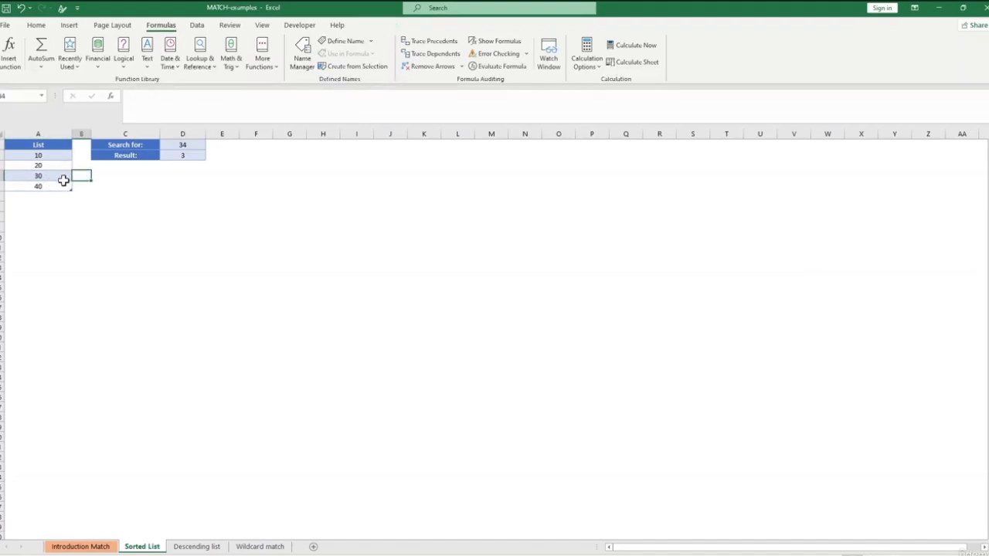
{"action": "left_click", "coordinate": [117, 194]}
{"action": "left_click", "coordinate": [181, 155]}
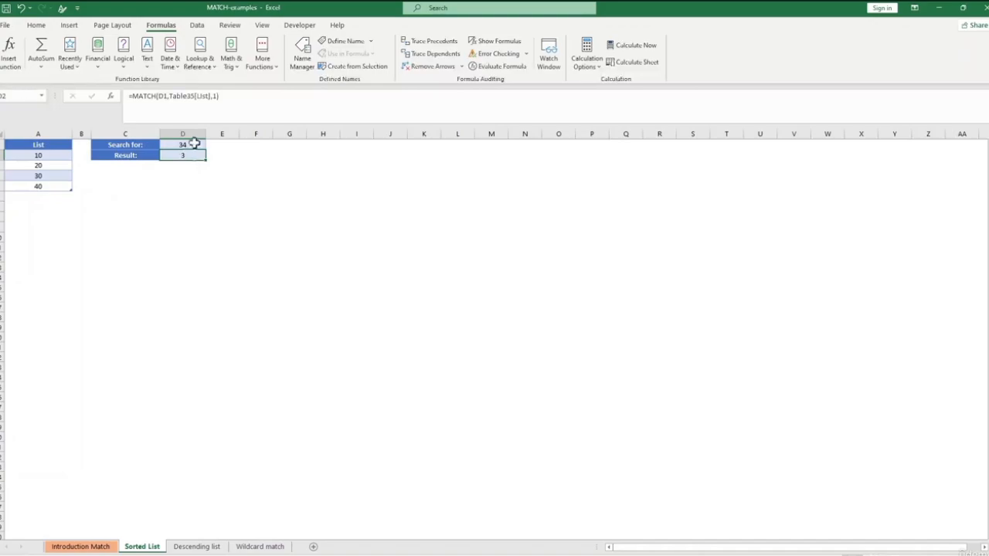
Enter 40 as the Search for value in D1.
{"action": "left_click", "coordinate": [193, 145]}
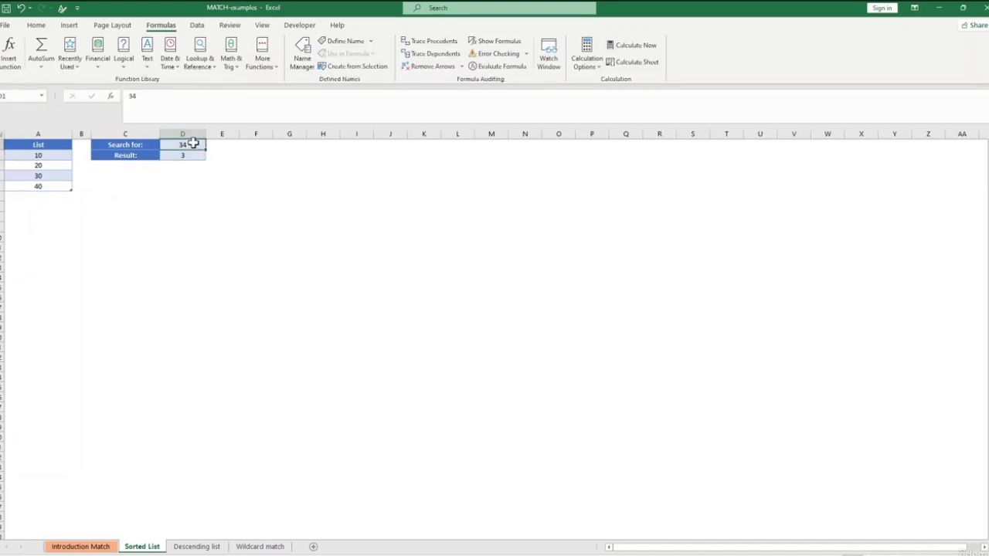
{"action": "type", "text": "40"}
{"action": "key", "text": "Return"}
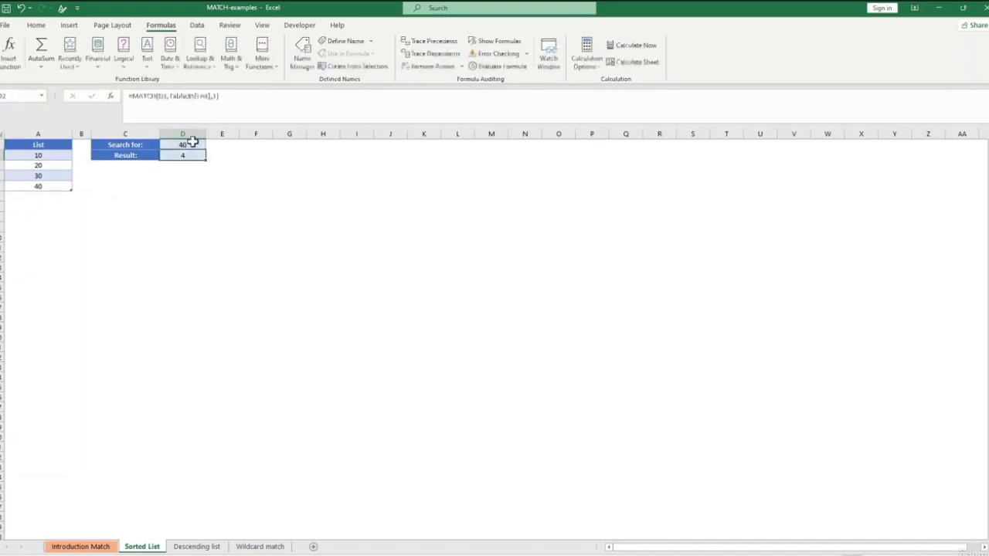
Change the Search for value in D1 to 20.
{"action": "left_click", "coordinate": [196, 145]}
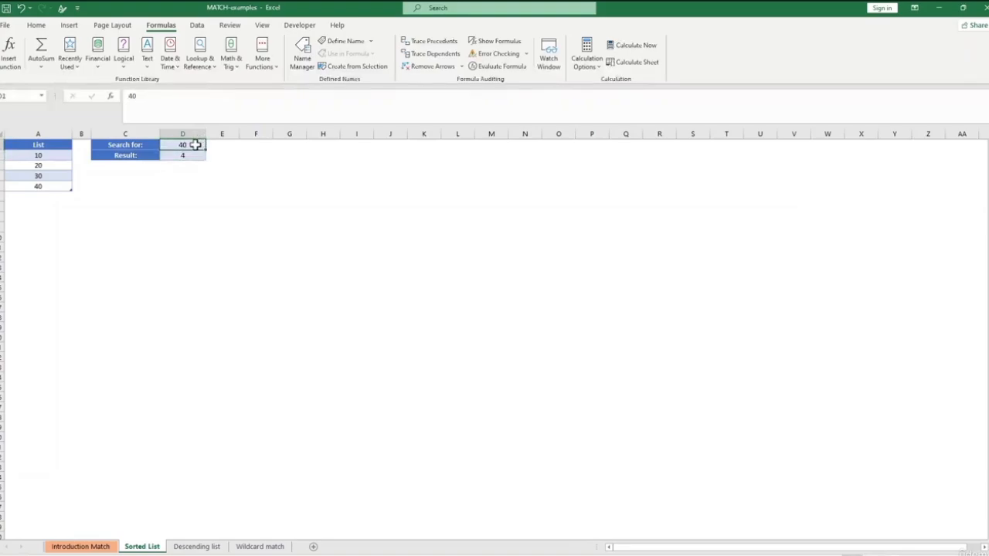
{"action": "type", "text": "20"}
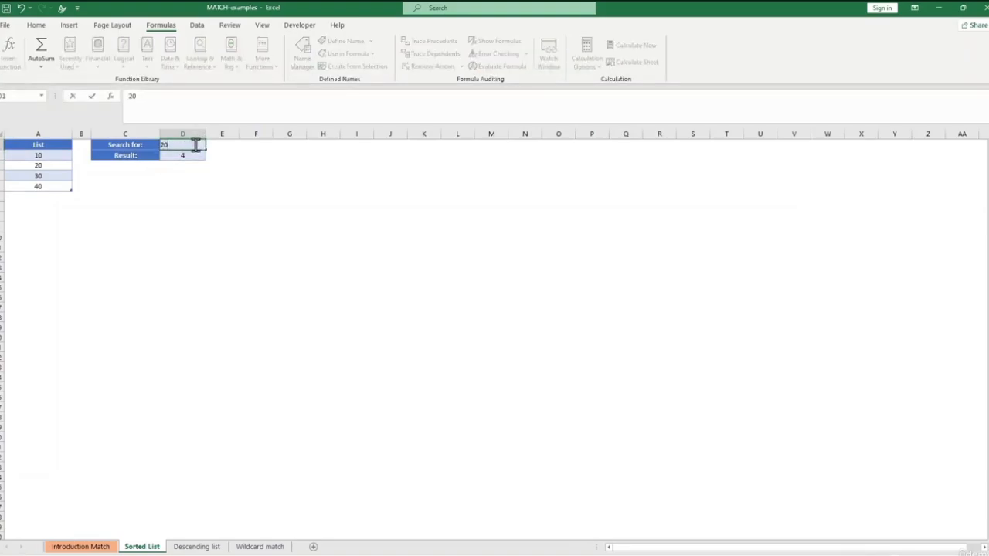
{"action": "key", "text": "Return"}
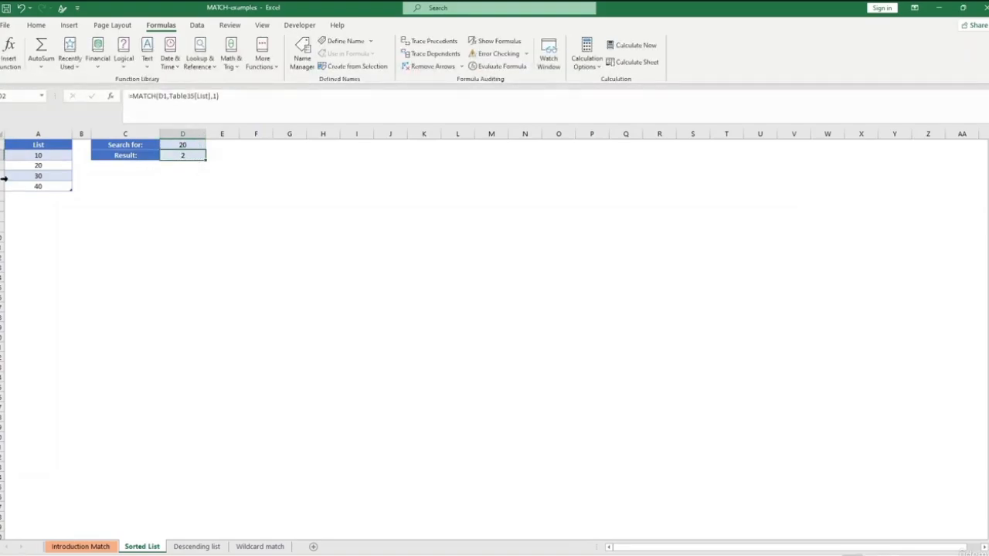
Set the Search for value in D1 of the Sorted List sheet to 15.
{"action": "left_click", "coordinate": [184, 146]}
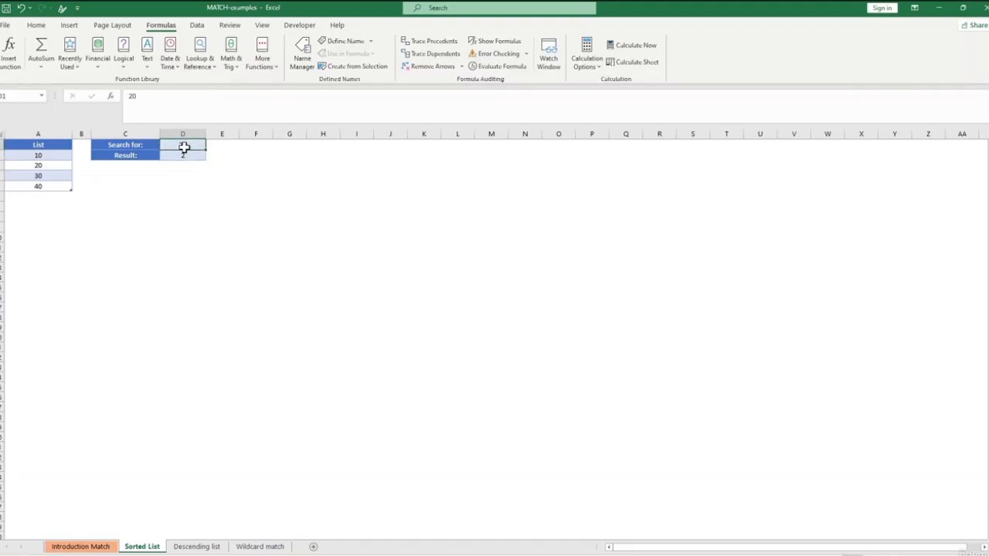
{"action": "type", "text": "15"}
{"action": "key", "text": "Return"}
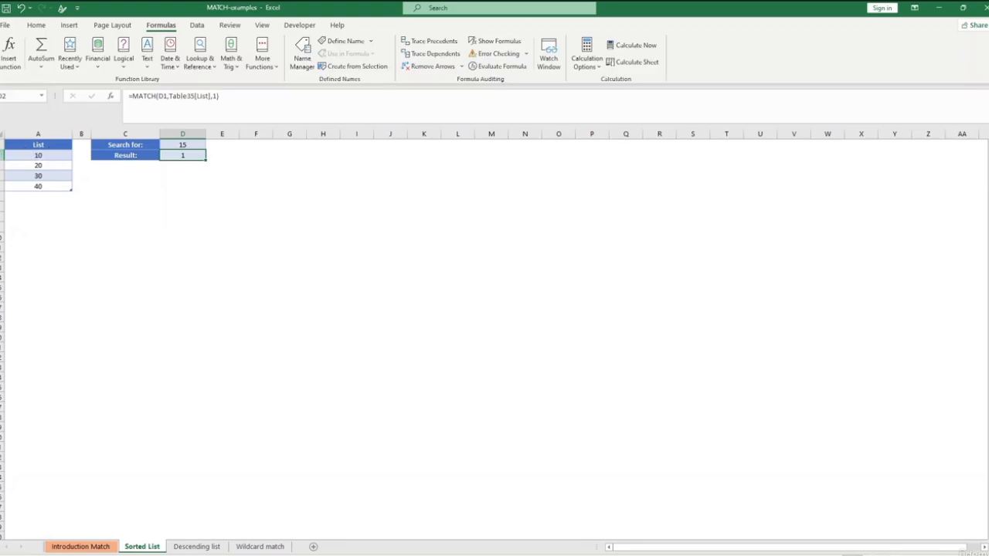
{"action": "left_click", "coordinate": [263, 270]}
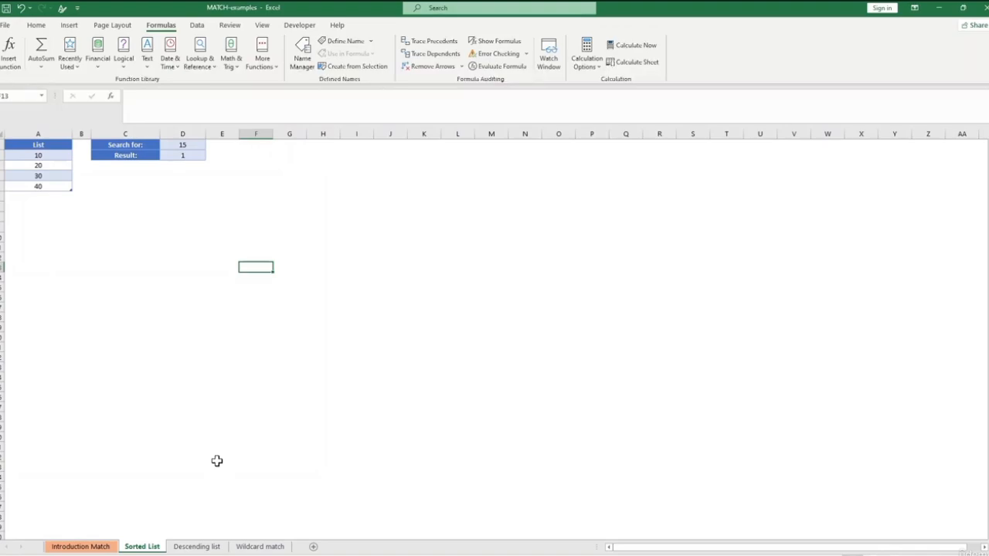
On the Descending list sheet, clear the Result formula in D2 and enter 499 as the Search for value in D1.
{"action": "left_click", "coordinate": [210, 546]}
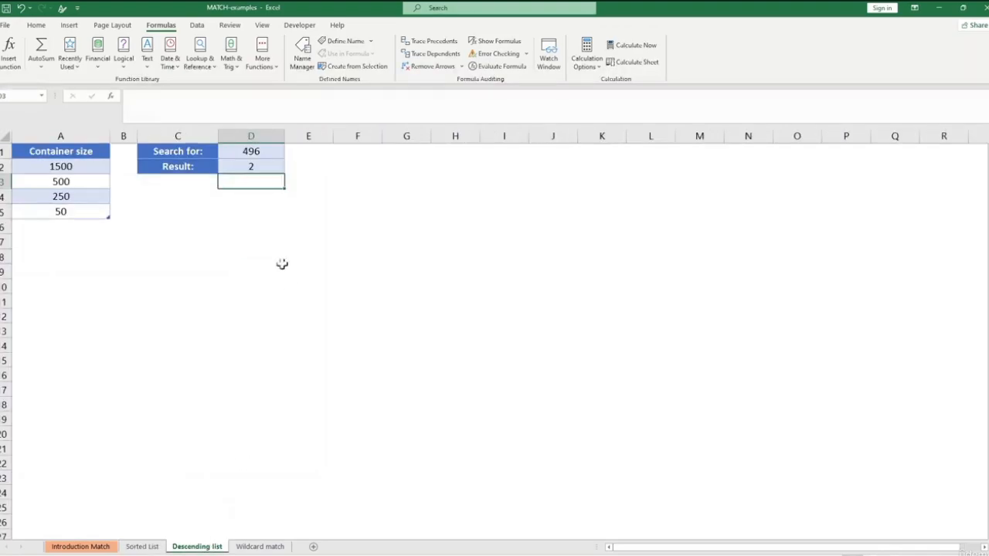
{"action": "left_click", "coordinate": [257, 150]}
{"action": "key", "text": "Delete"}
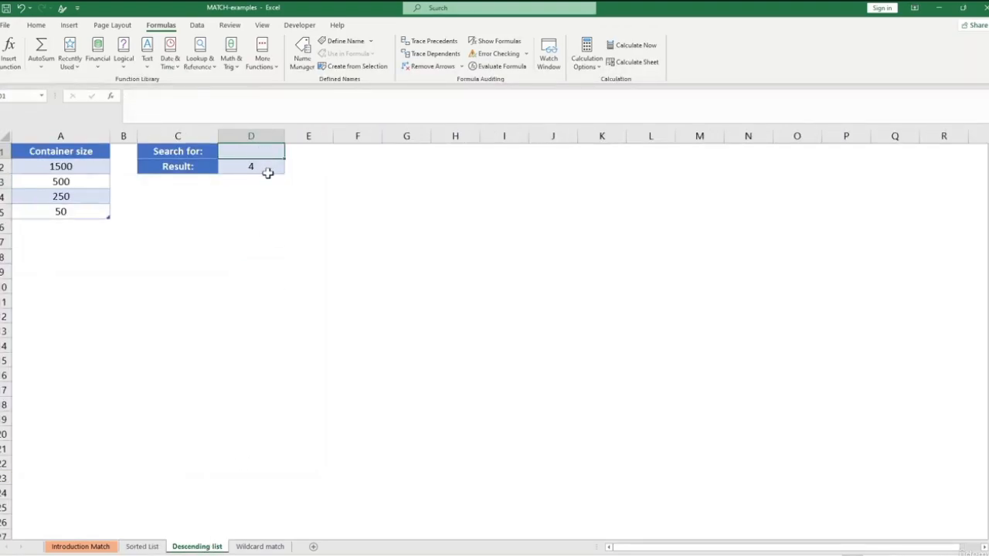
{"action": "left_click", "coordinate": [267, 172]}
{"action": "double_click", "coordinate": [265, 176]}
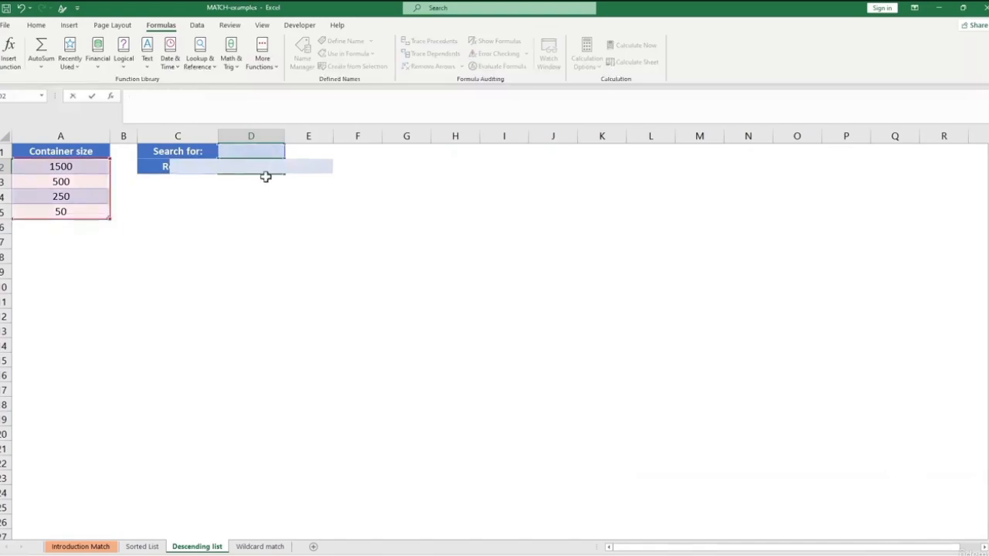
{"action": "left_click", "coordinate": [255, 149]}
{"action": "type", "text": "499"}
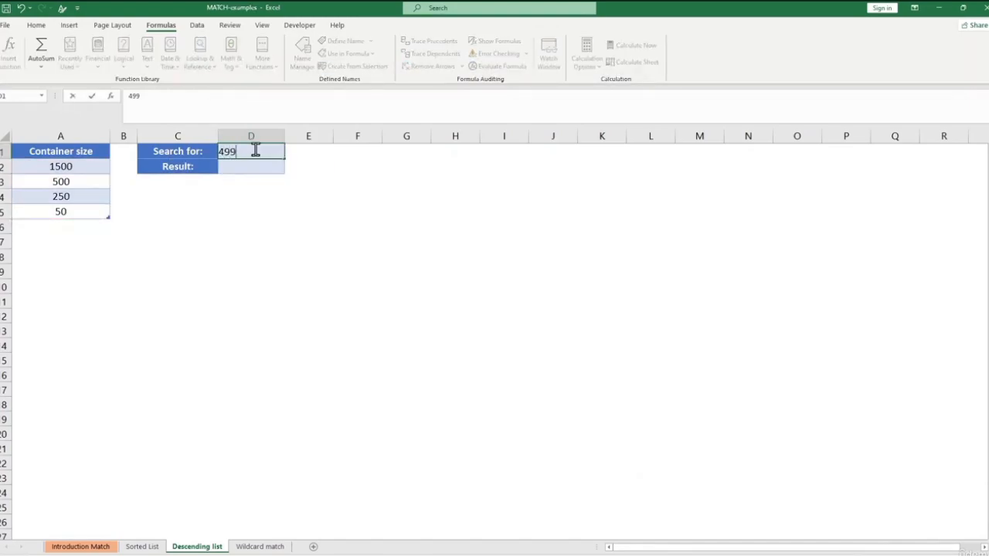
{"action": "left_click", "coordinate": [280, 227]}
Enter a MATCH formula in D2 that looks up D1 in the Container size column with match type -1 (Greater than).
{"action": "left_click", "coordinate": [261, 169]}
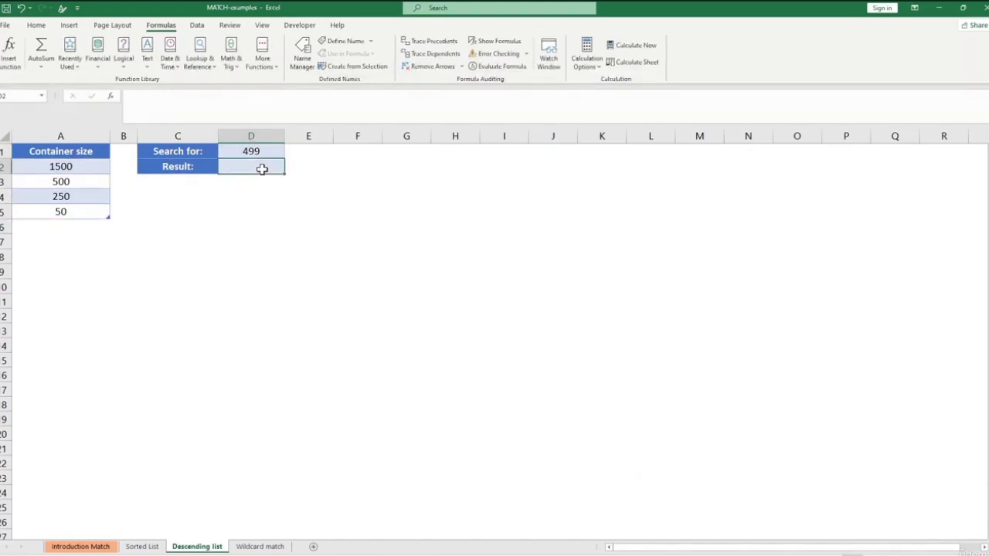
{"action": "type", "text": "=mat"}
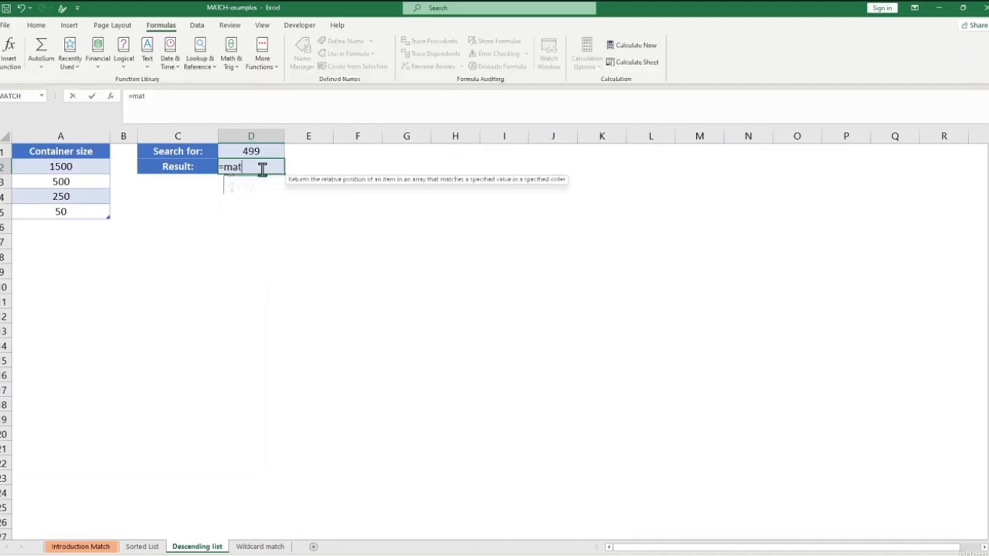
{"action": "type", "text": "ch("}
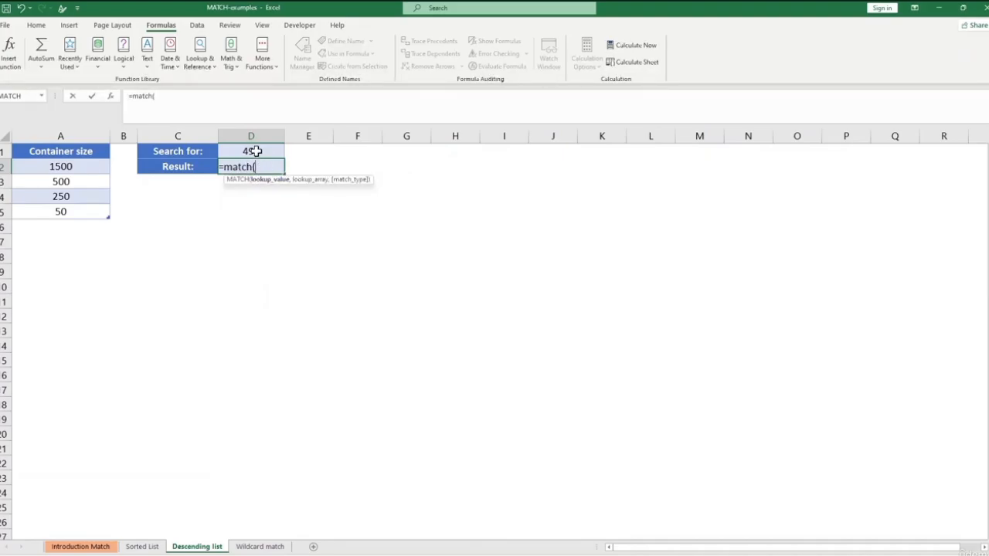
{"action": "left_click", "coordinate": [259, 152]}
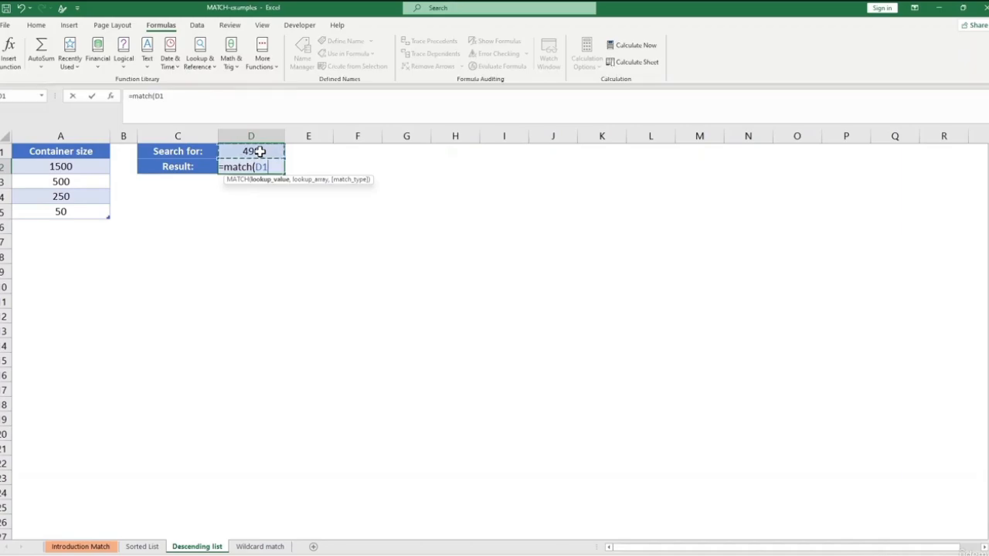
{"action": "type", "text": ","}
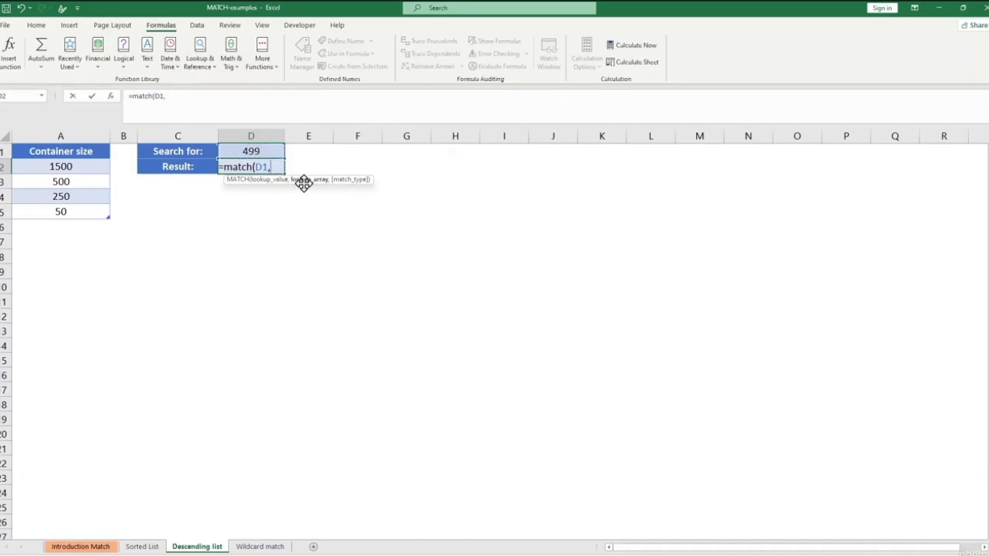
{"action": "left_click_drag", "start_coordinate": [74, 164], "coordinate": [68, 211]}
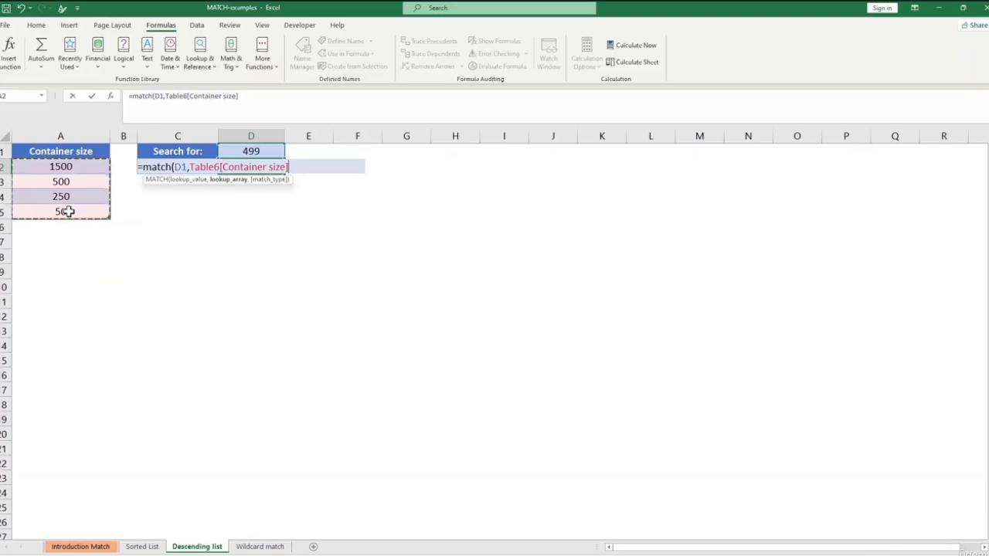
{"action": "type", "text": ","}
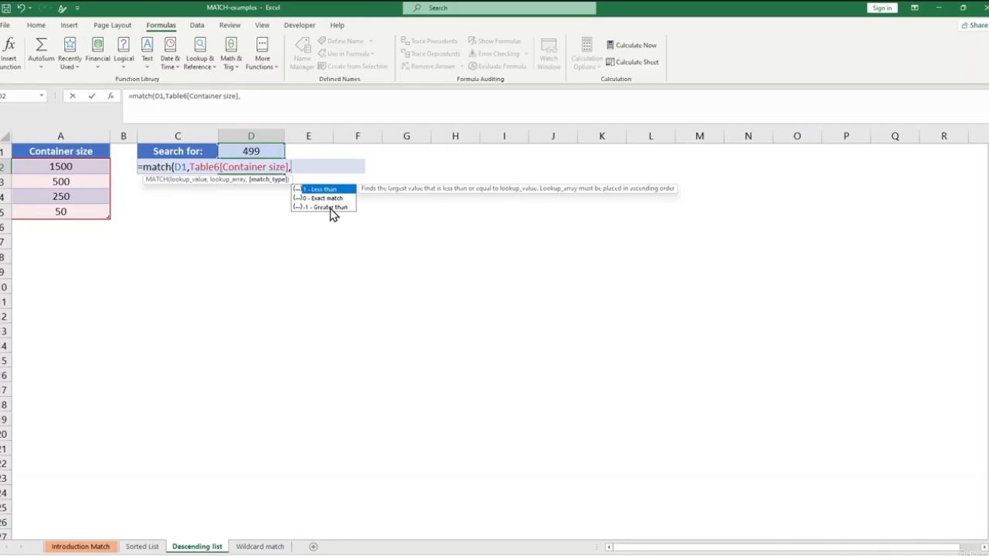
{"action": "type", "text": "-1"}
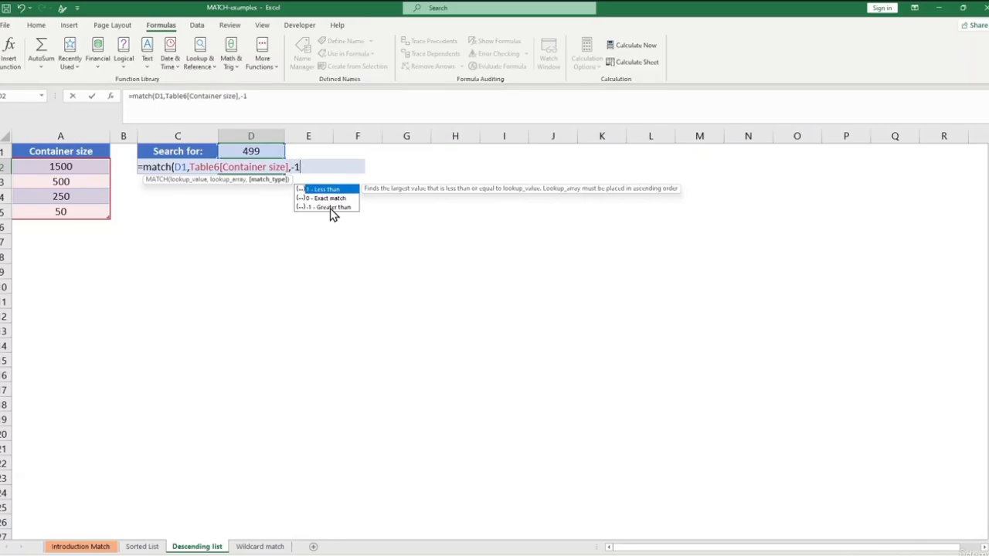
{"action": "type", "text": ")"}
{"action": "key", "text": "Return"}
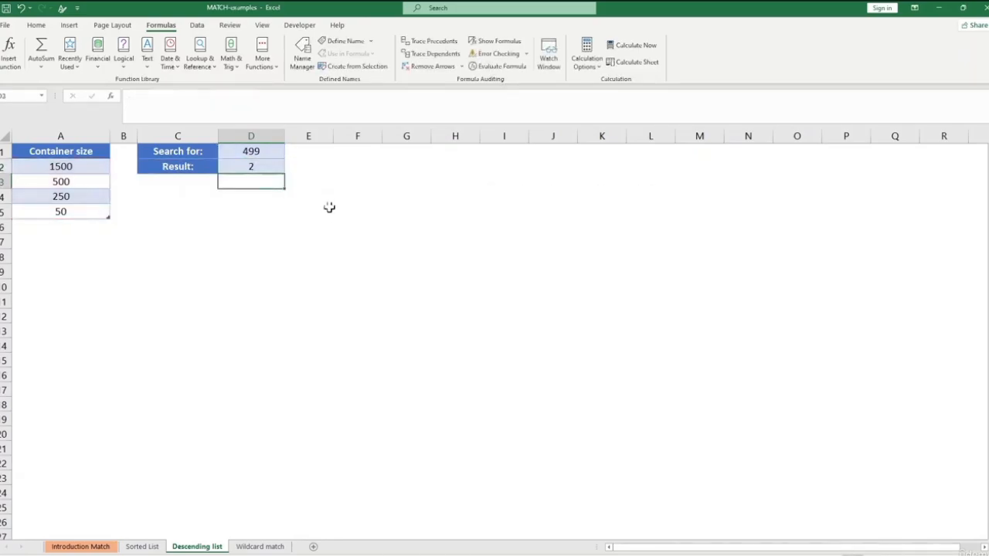
{"action": "left_click", "coordinate": [255, 165]}
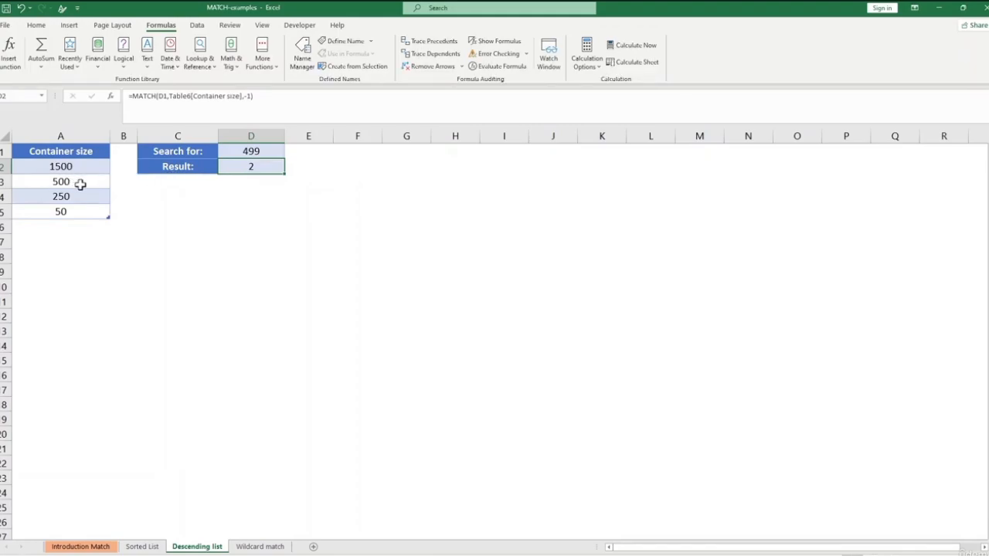
Change the Search for value in D1 to 249 to test the greater-than match.
{"action": "left_click", "coordinate": [241, 152]}
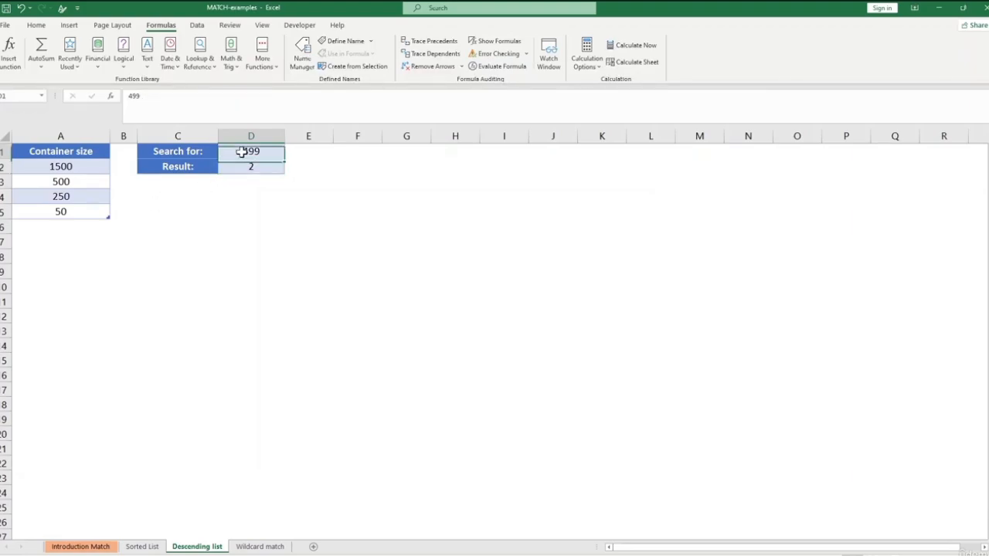
{"action": "type", "text": "2"}
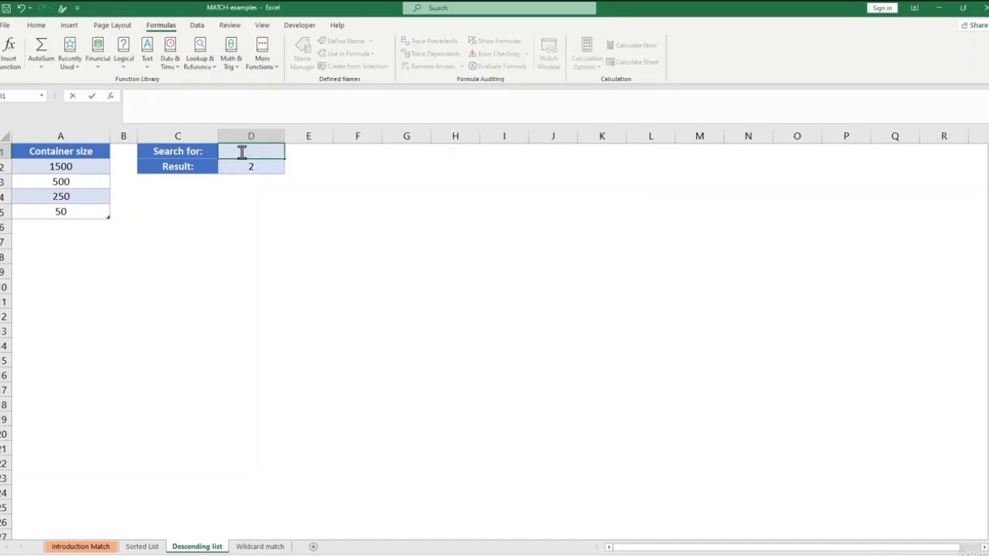
{"action": "type", "text": "49"}
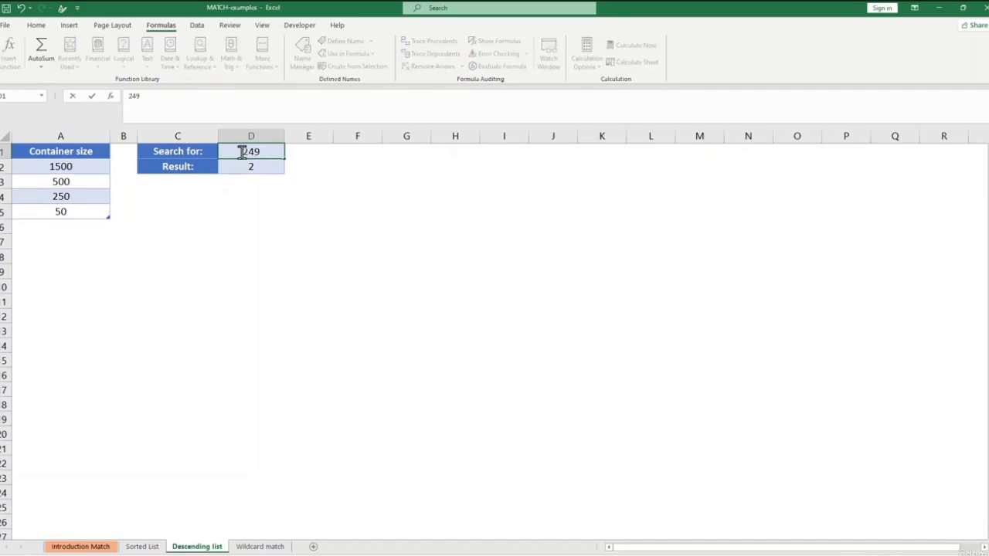
{"action": "key", "text": "Return"}
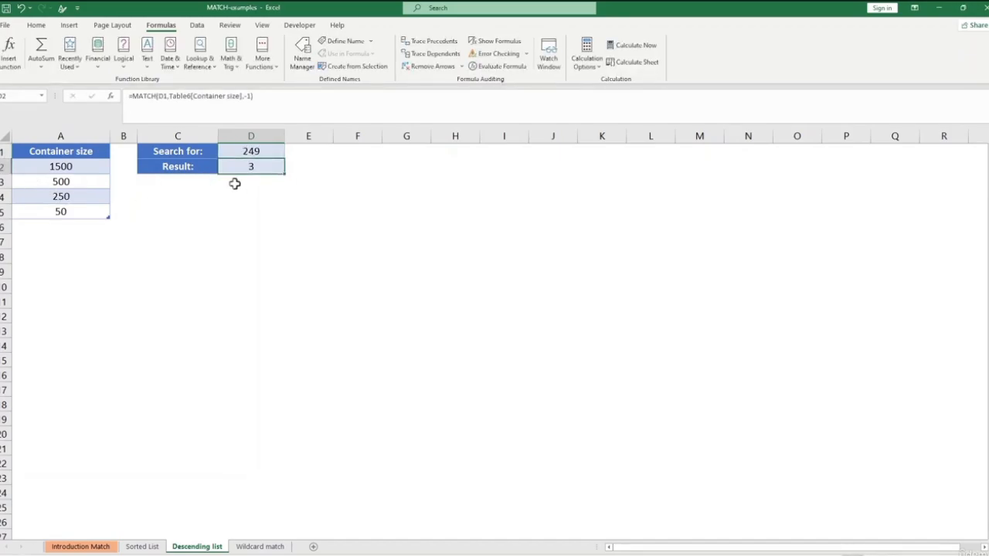
{"action": "left_click", "coordinate": [236, 226]}
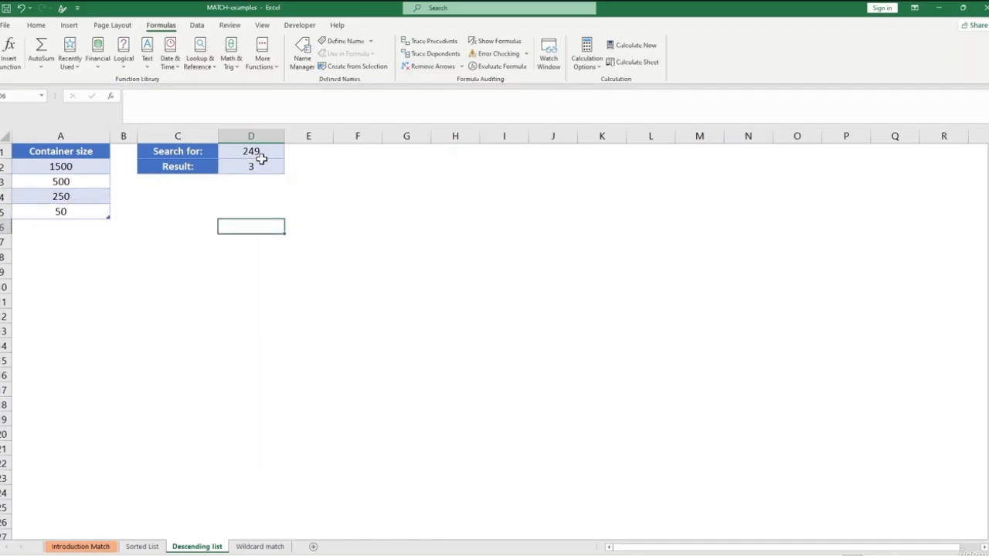
{"action": "left_click", "coordinate": [209, 226]}
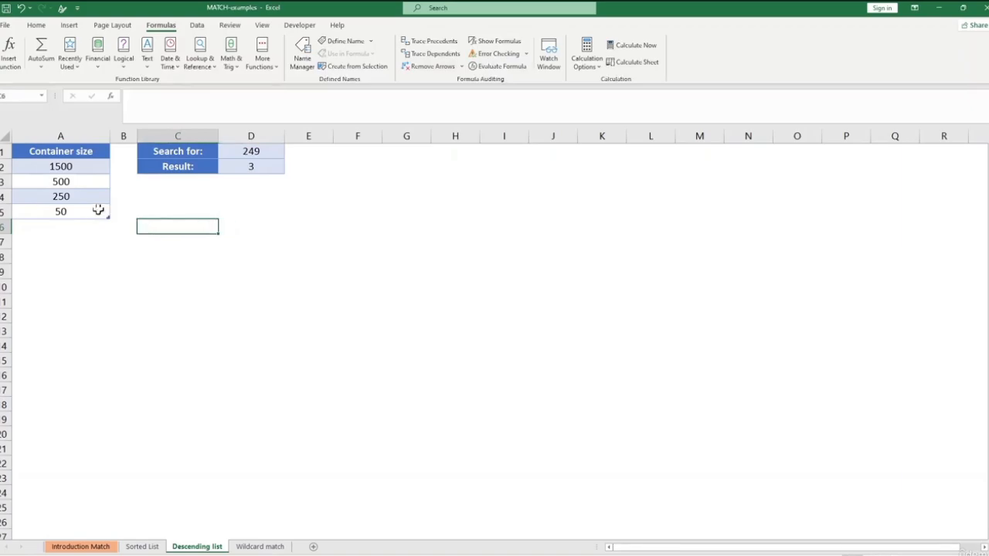
Replace the Search for value in D1 with 1400.
{"action": "left_click", "coordinate": [240, 151]}
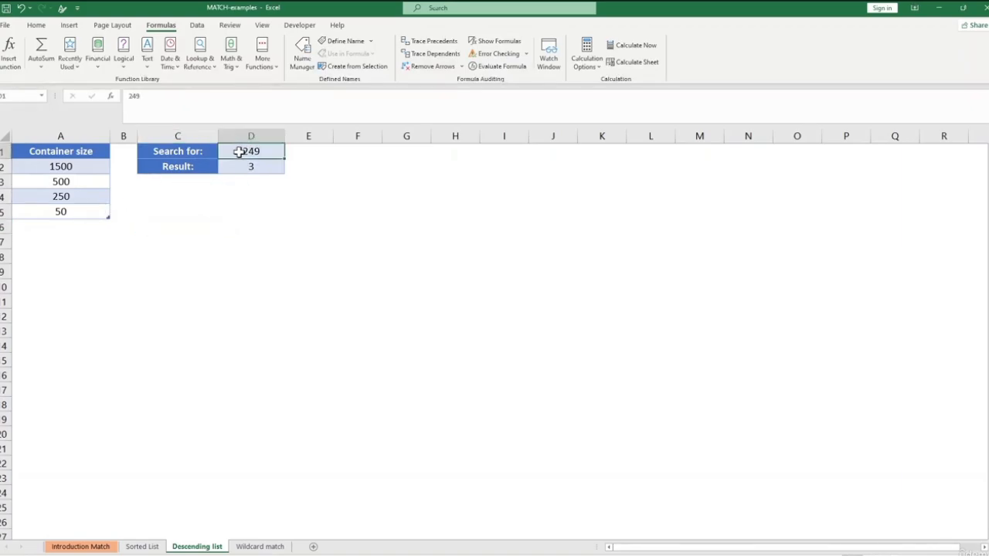
{"action": "type", "text": "1400"}
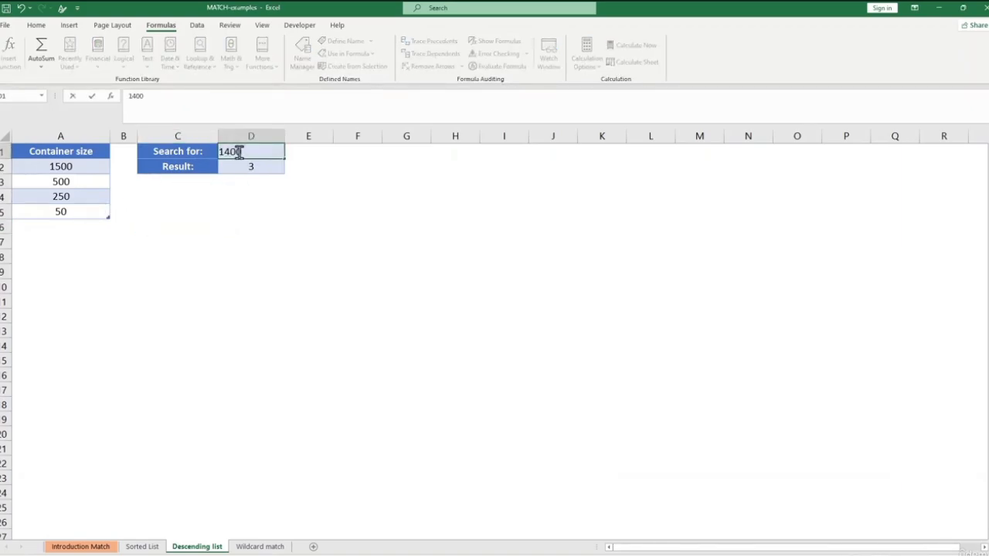
{"action": "left_click", "coordinate": [302, 205]}
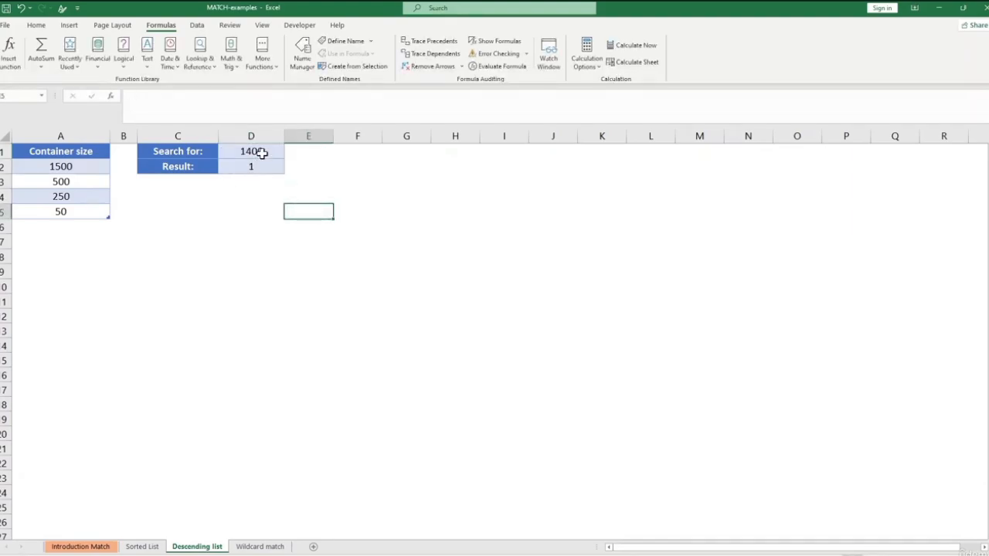
Enter 900 as the Search for value in D1 and select the Result cell D2.
{"action": "left_click", "coordinate": [262, 153]}
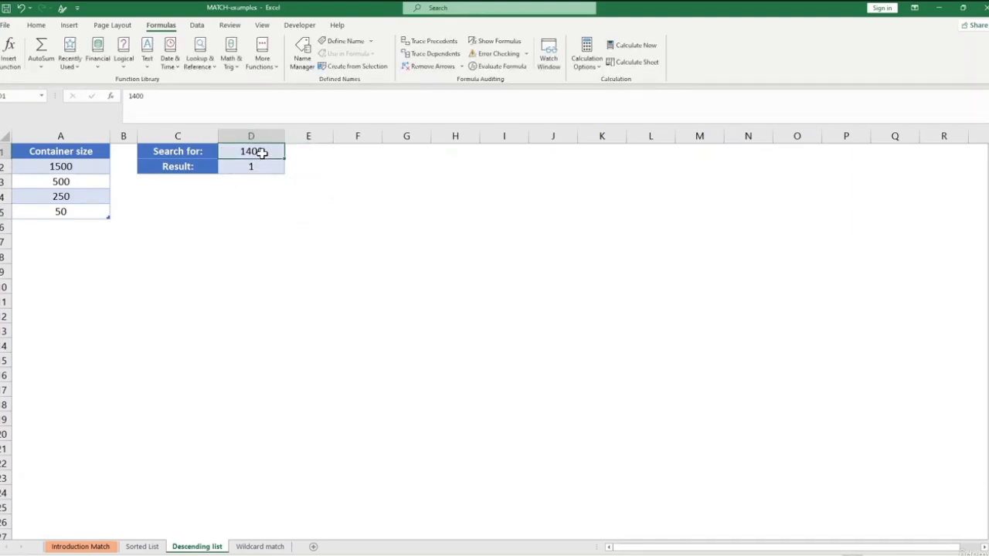
{"action": "key", "text": "BackSpace"}
{"action": "type", "text": "900"}
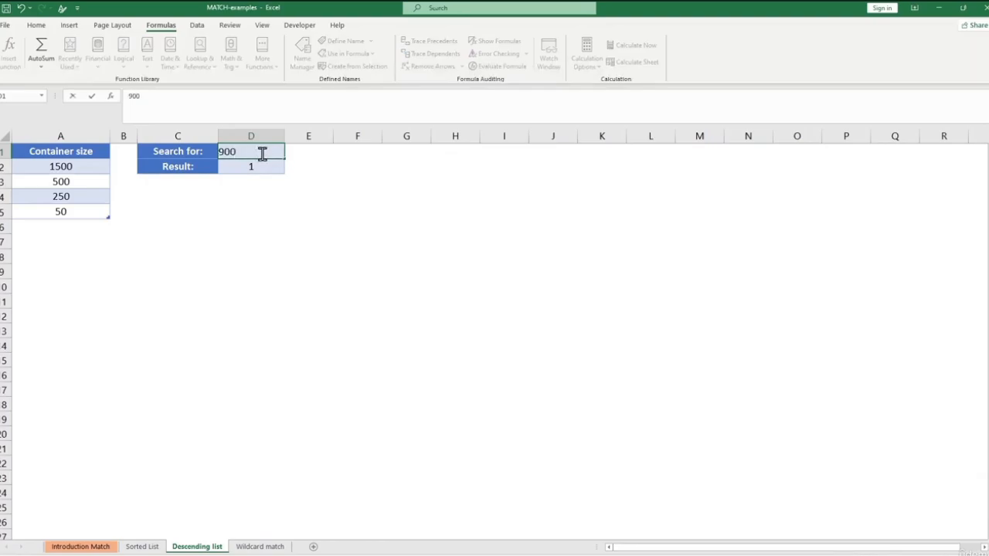
{"action": "key", "text": "Return"}
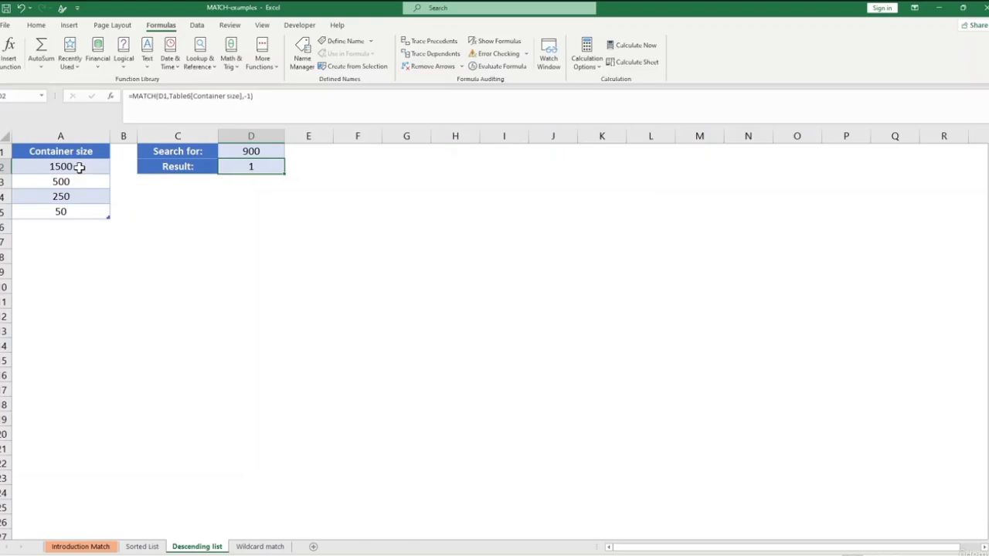
{"action": "left_click", "coordinate": [251, 252]}
{"action": "left_click", "coordinate": [251, 164]}
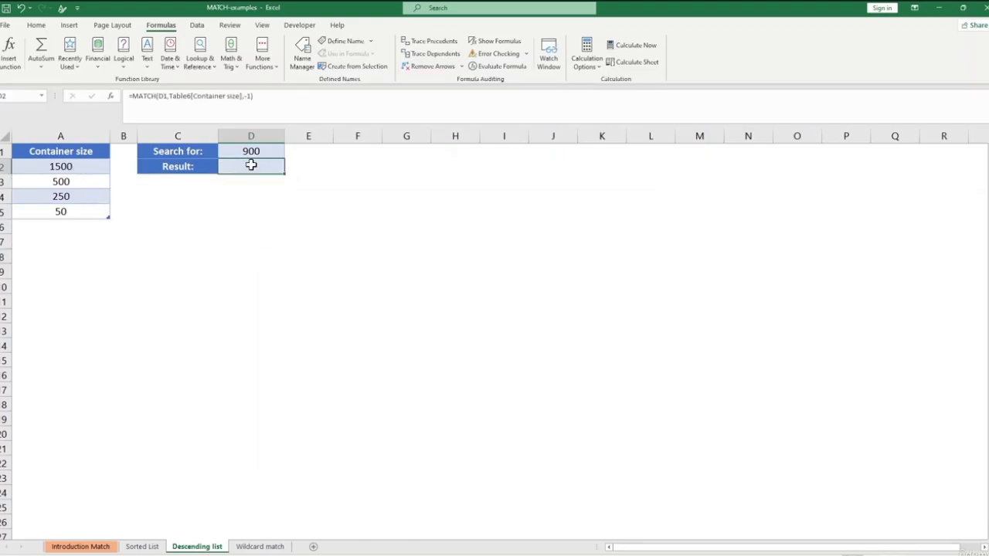